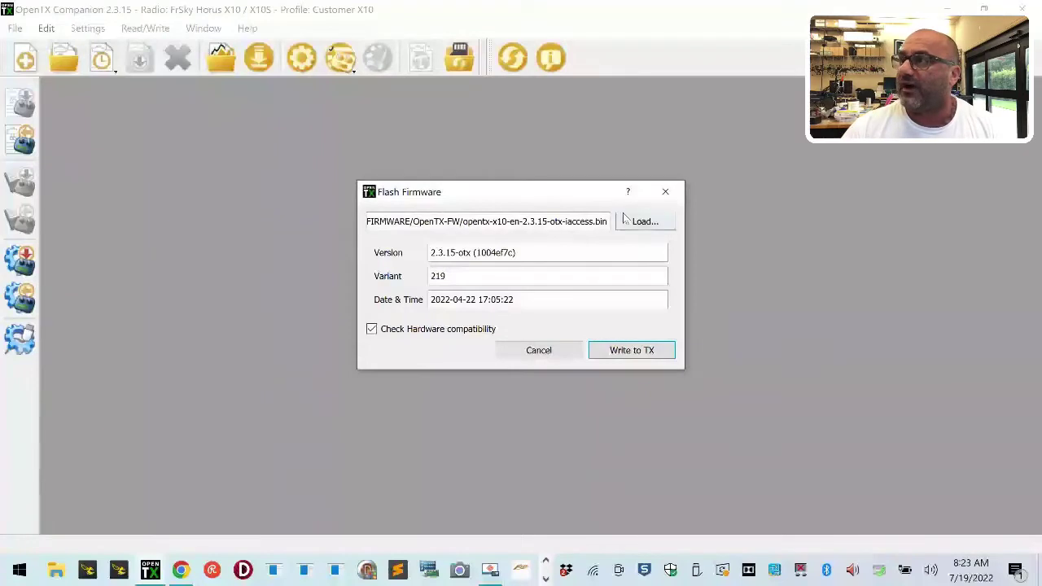
Write the opentx-x10-en-2.3.15-otx-iaccess.bin firmware to the transmitter, review the flashing log and close it.
drag(454, 223, 666, 230)
click(658, 355)
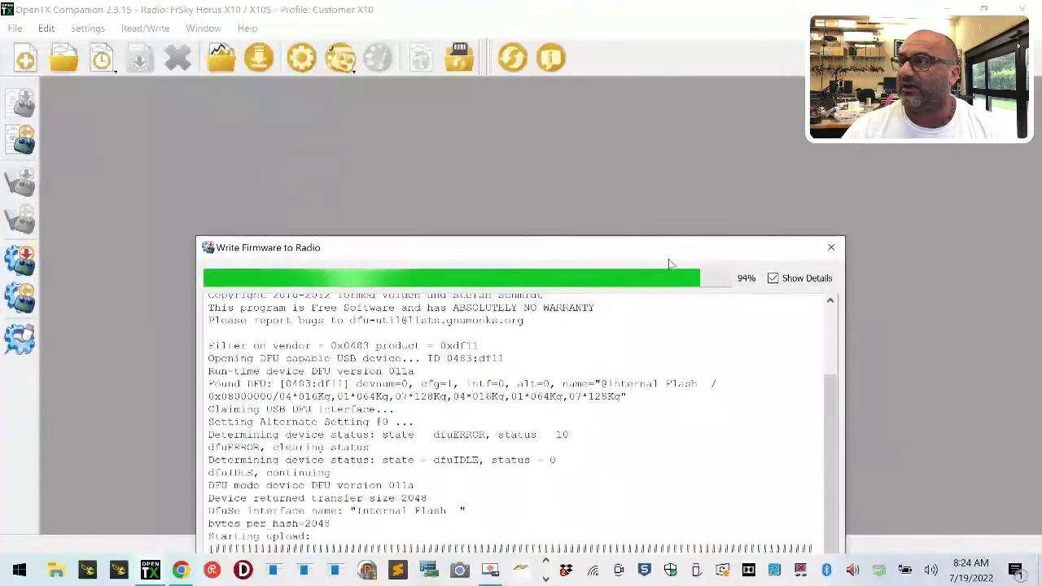
drag(675, 246, 676, 106)
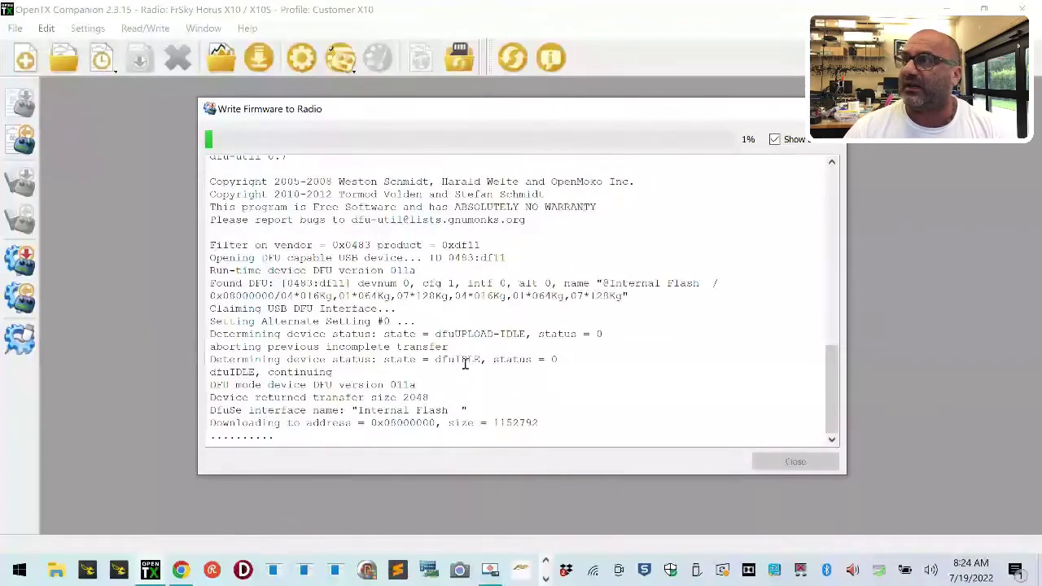
scroll(465, 364, up, 3)
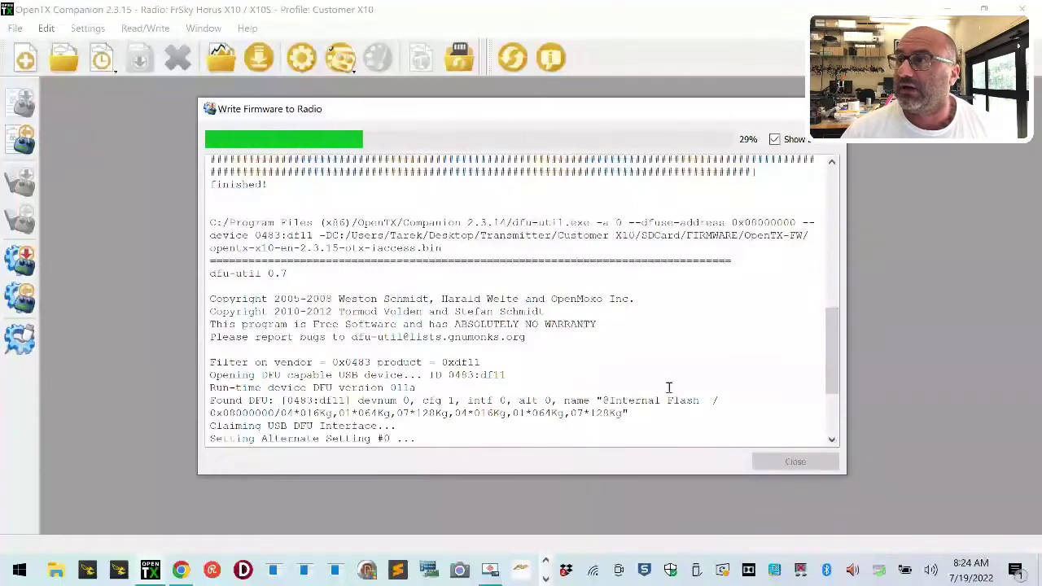
drag(827, 339, 831, 390)
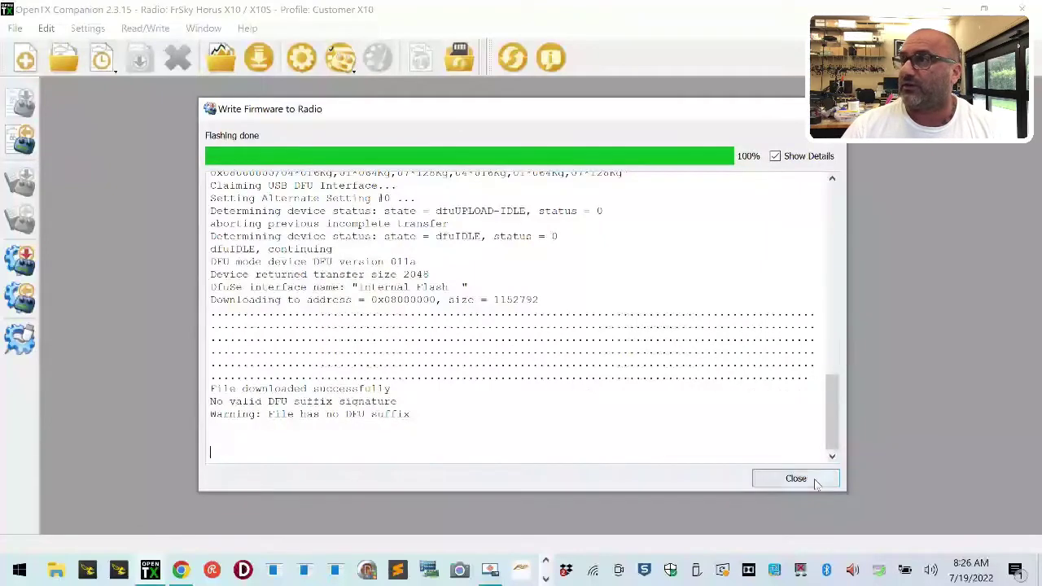
scroll(712, 397, up, 15)
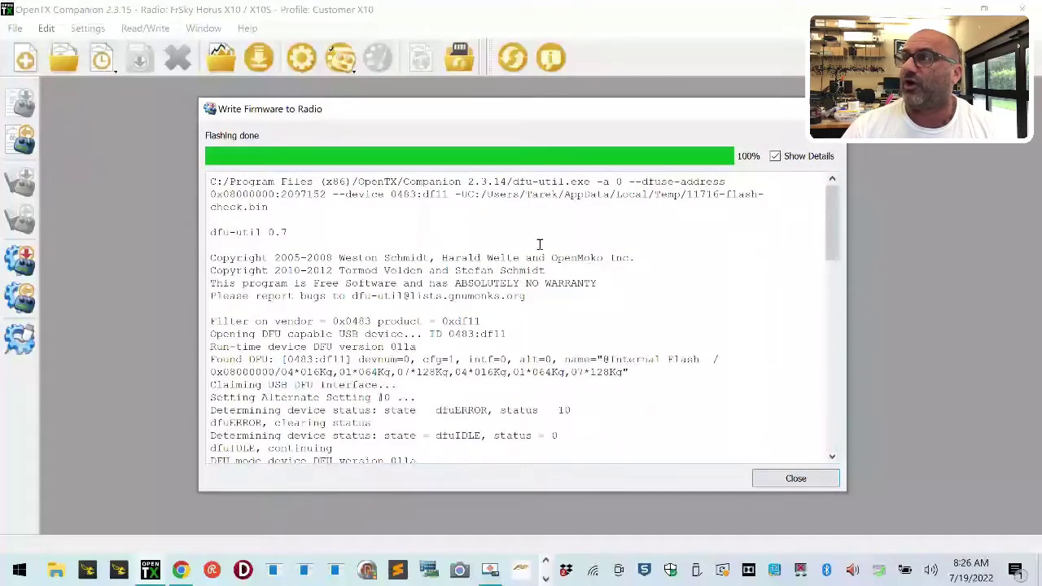
scroll(539, 244, down, 15)
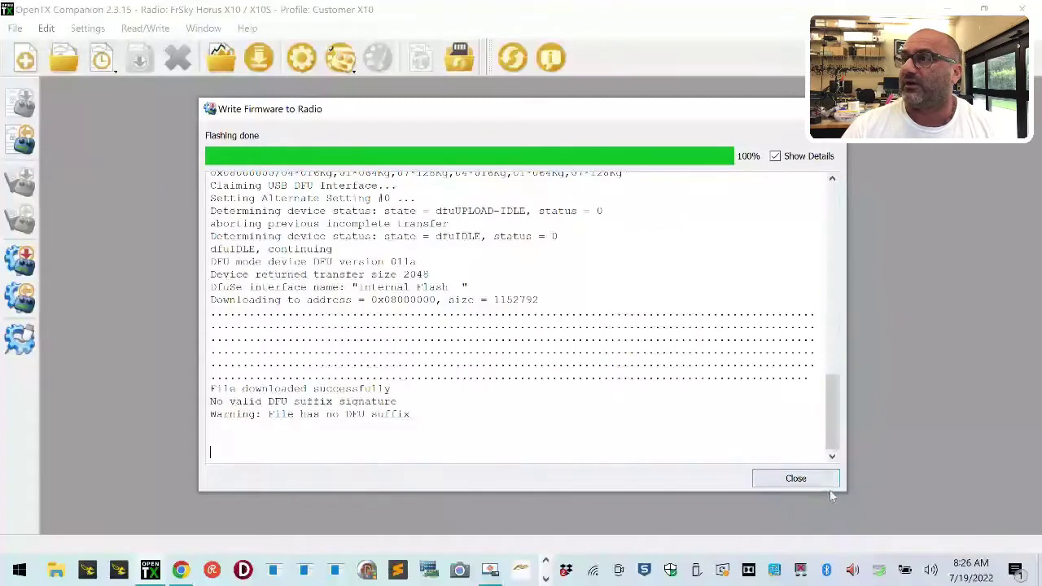
click(789, 481)
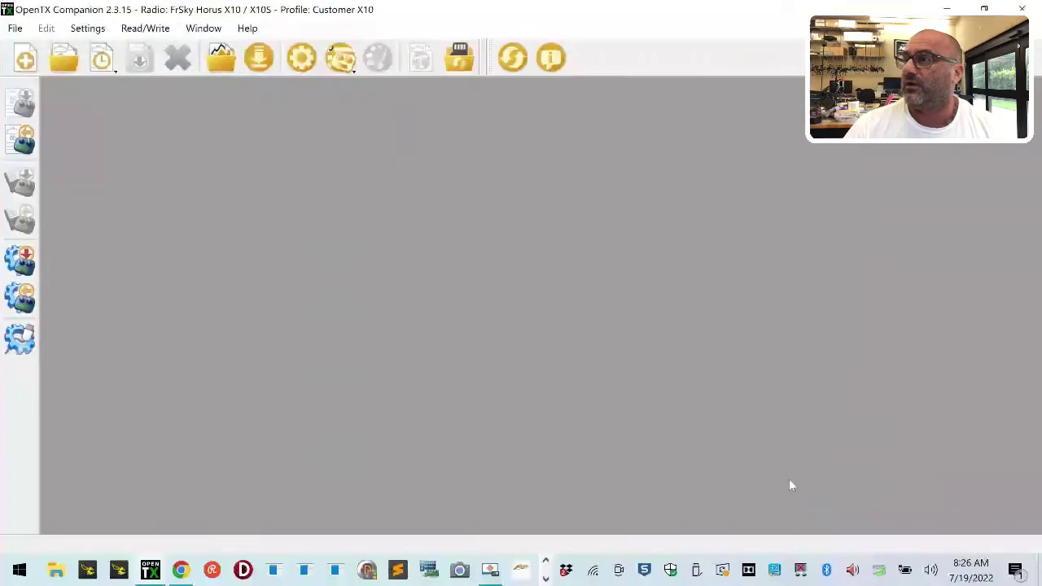
Eject the STM32 BOOTLOADER device and switch to the Chrome browser.
click(696, 570)
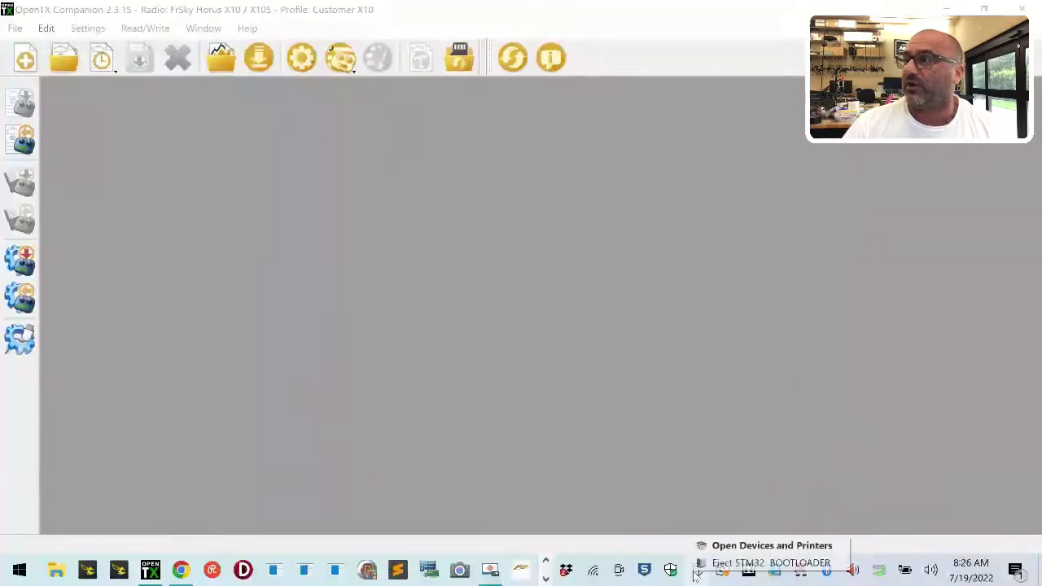
click(762, 563)
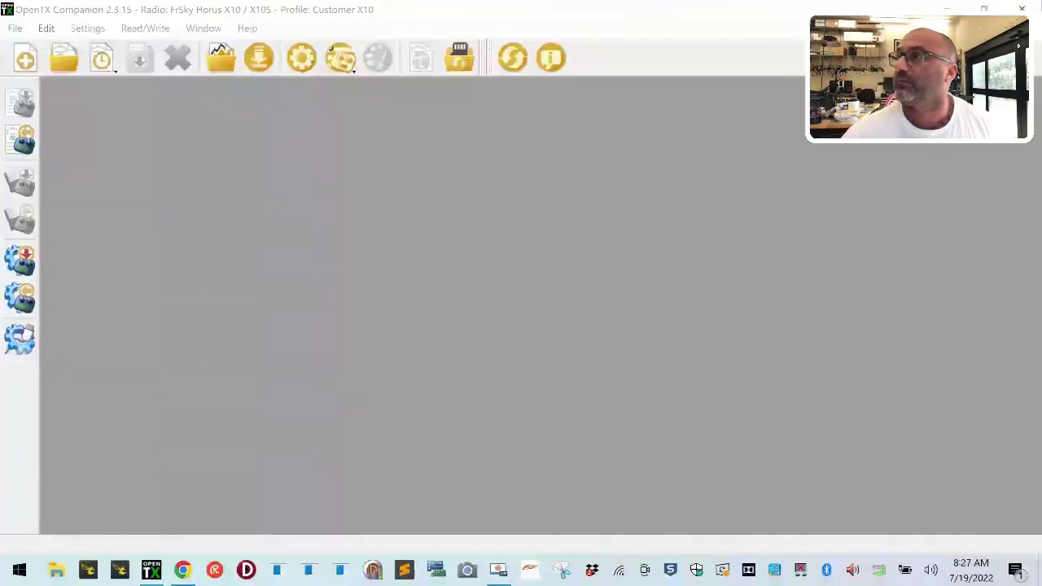
click(947, 9)
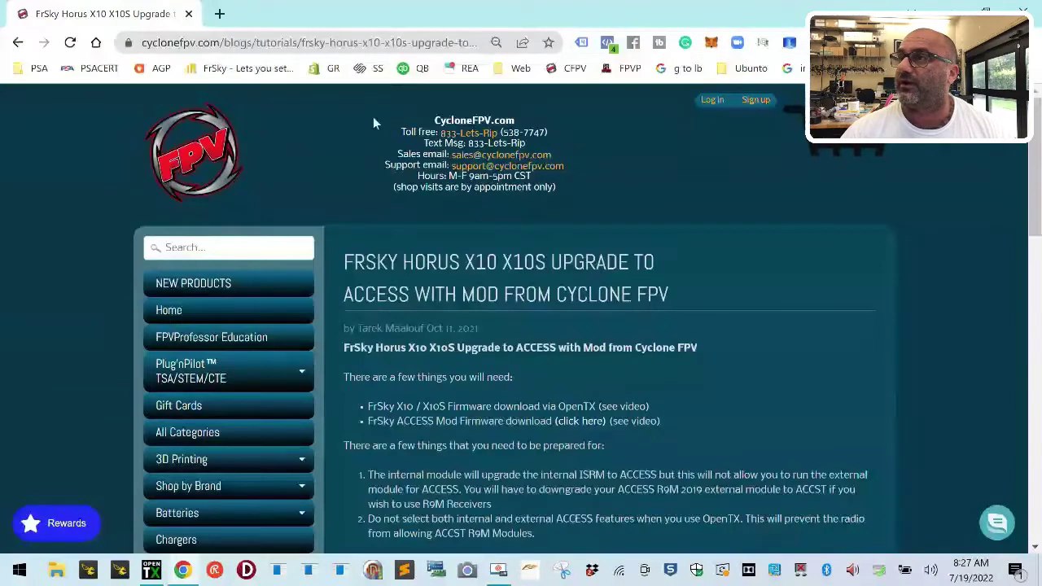
Go to the Cyclone FPV home page and bring up the site search.
click(250, 249)
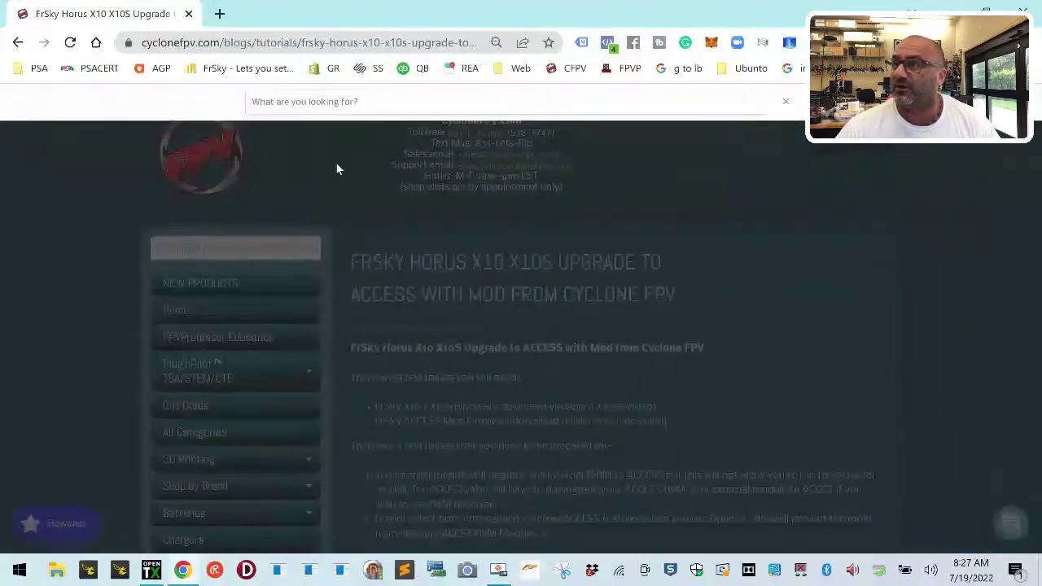
click(572, 69)
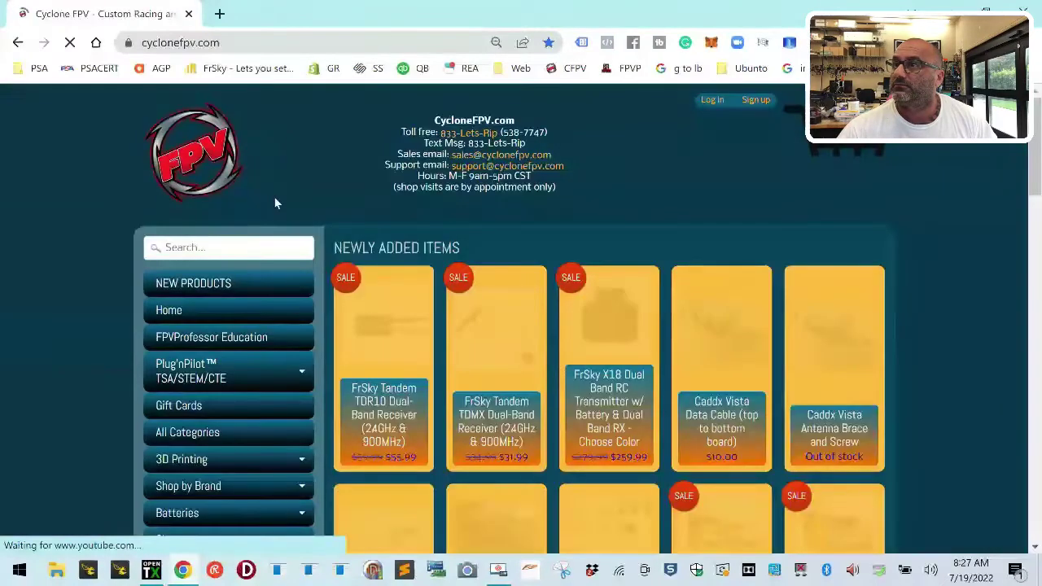
click(256, 249)
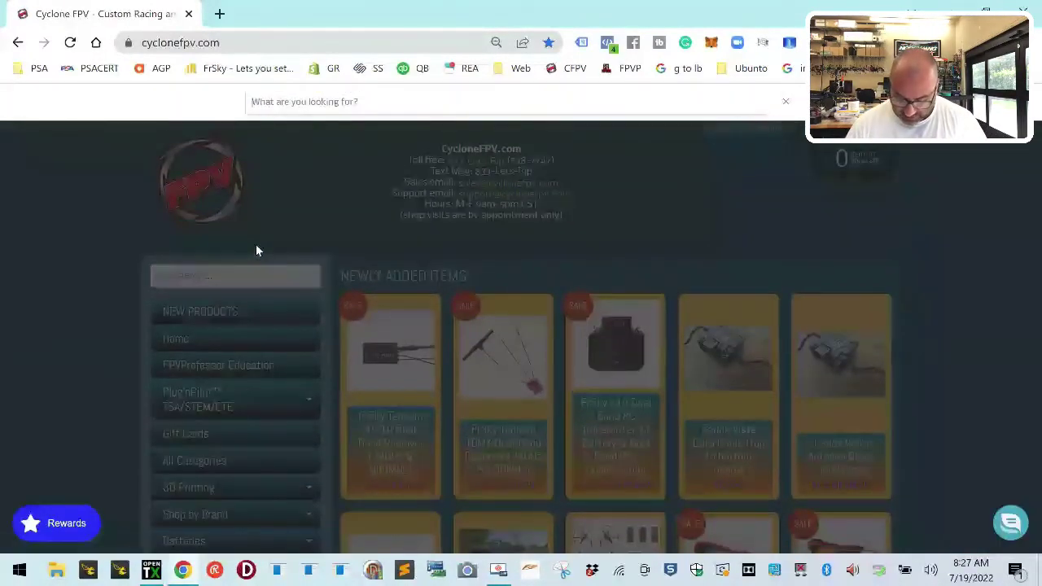
text(x200000000000000000000000000000000000)
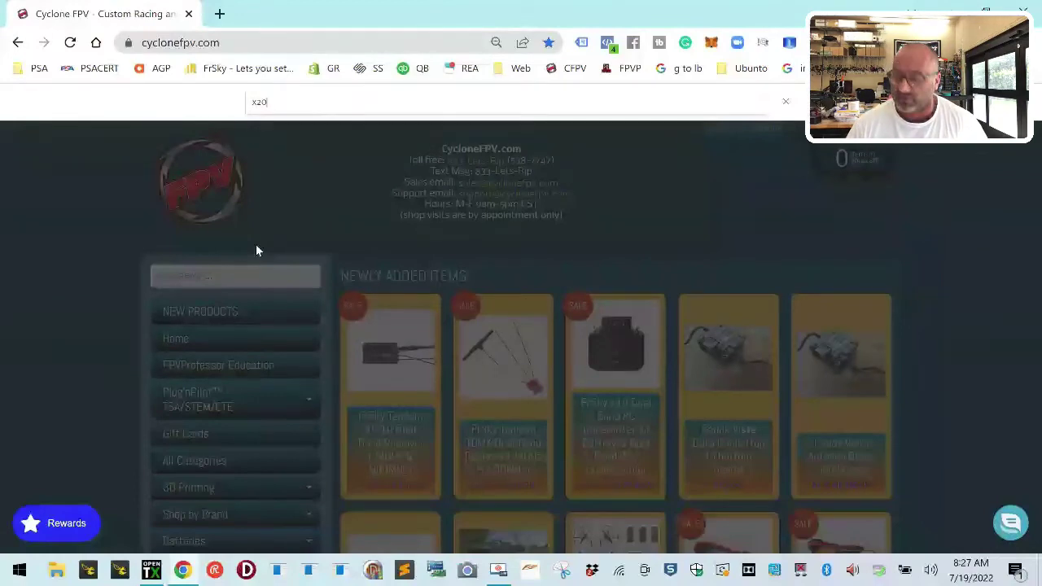
key(BackSpace)
key(BackSpace)
key(BackSpace)
key(BackSpace)
key(BackSpace)
key(BackSpace)
key(BackSpace)
key(BackSpace)
key(BackSpace)
key(BackSpace)
key(BackSpace)
key(BackSpace)
key(BackSpace)
key(BackSpace)
key(BackSpace)
key(BackSpace)
key(BackSpace)
key(BackSpace)
key(BackSpace)
key(BackSpace)
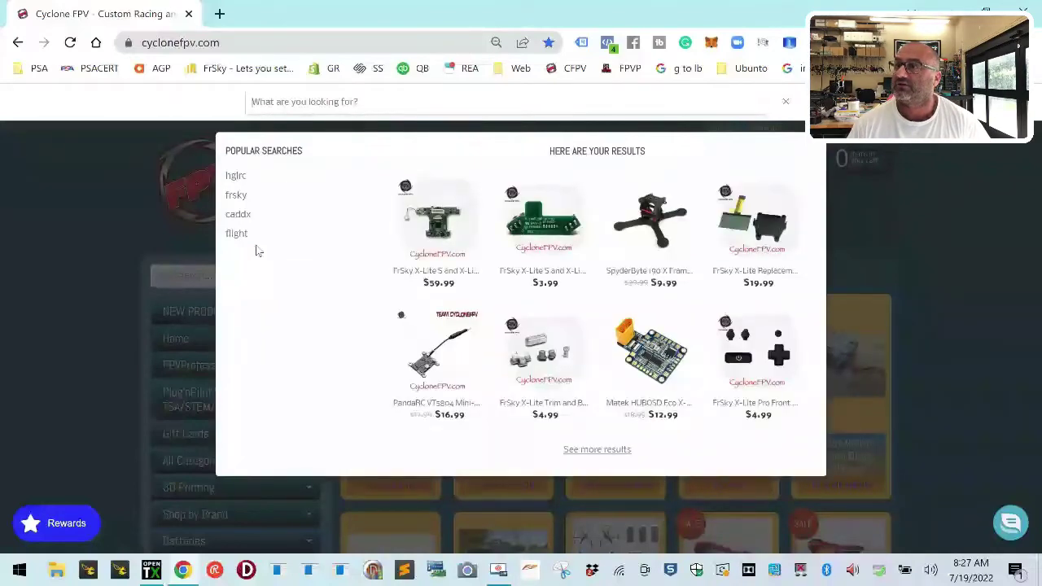
Search the site for "horus x10" and open the article on upgrading the FrSky Horus X10 X10S to ACCESS.
text(horus x10)
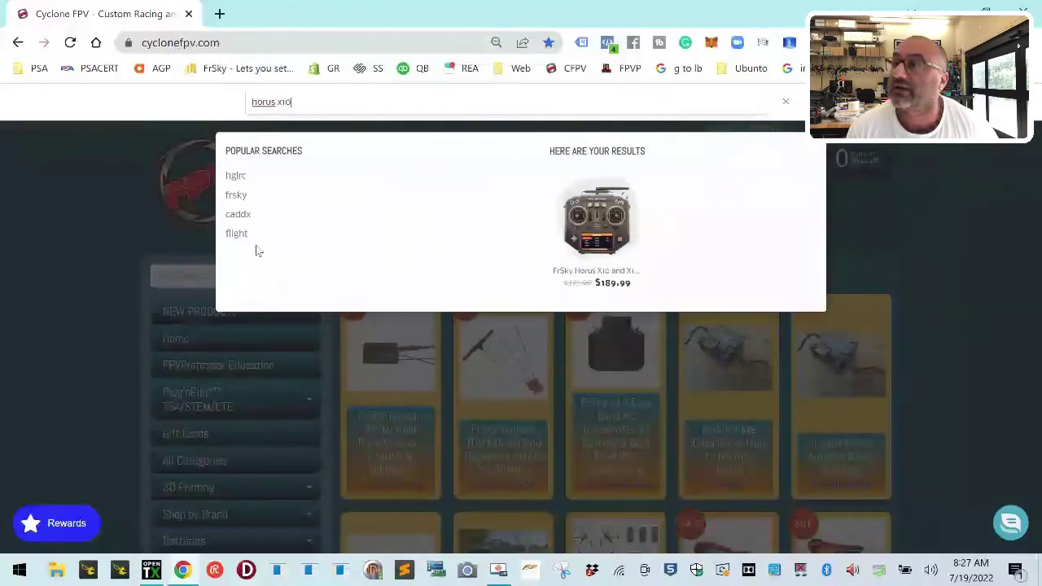
key(Return)
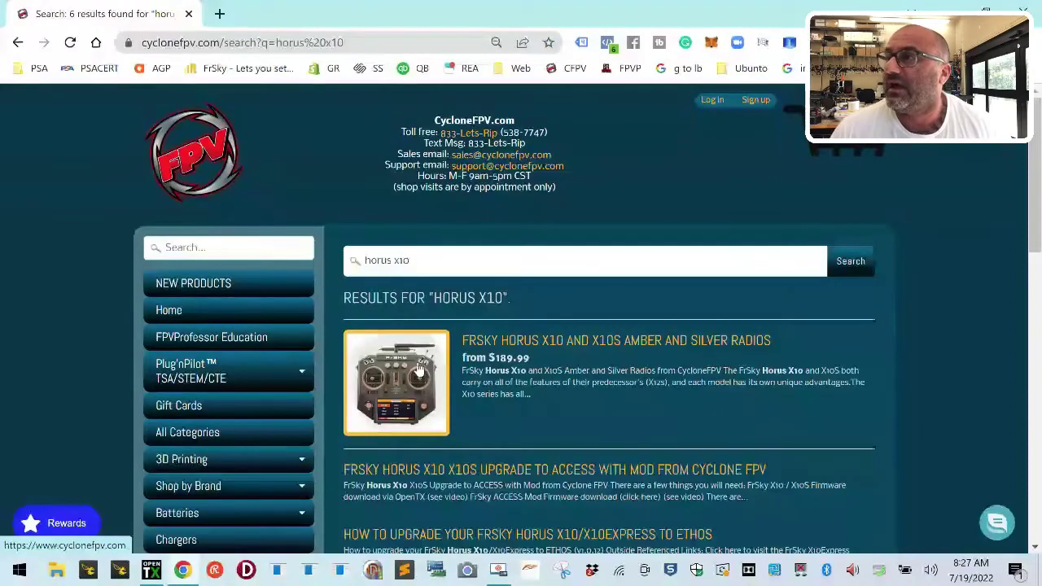
scroll(516, 308, down, 2)
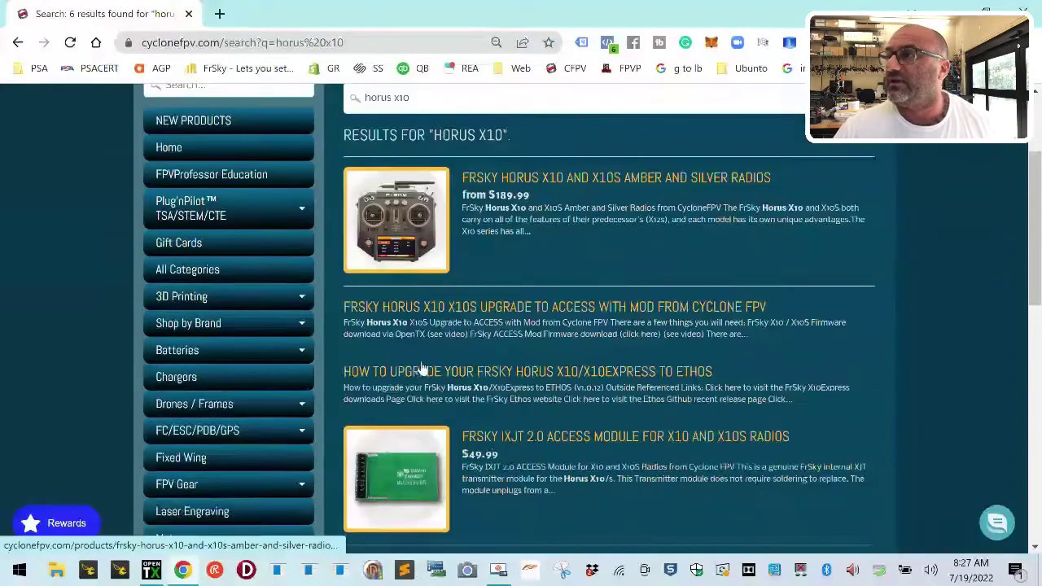
click(450, 315)
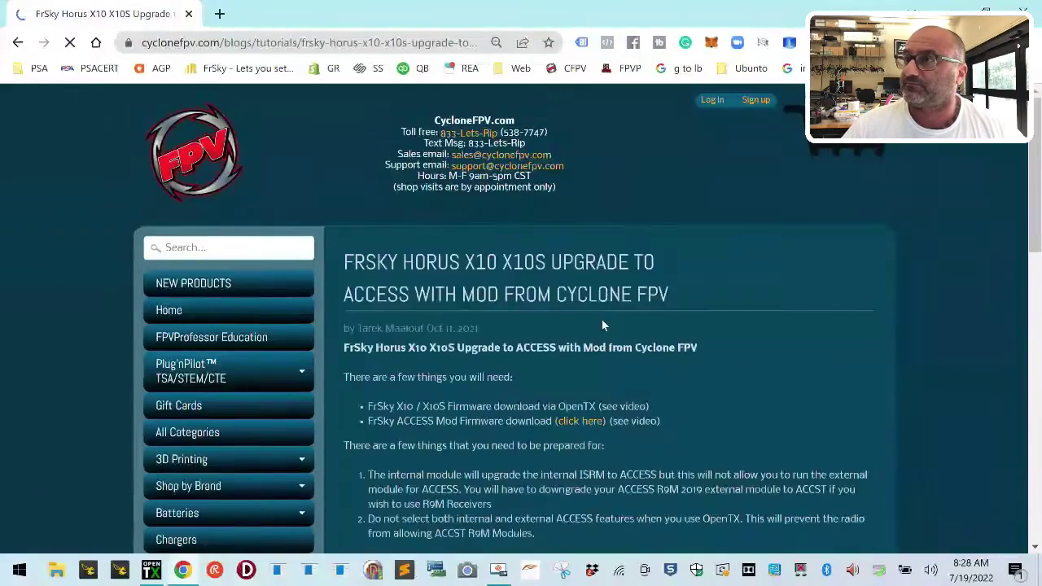
Download the FrSky ACCESS Mod firmware from the upgrade article.
scroll(605, 410, down, 6)
scroll(605, 409, up, 6)
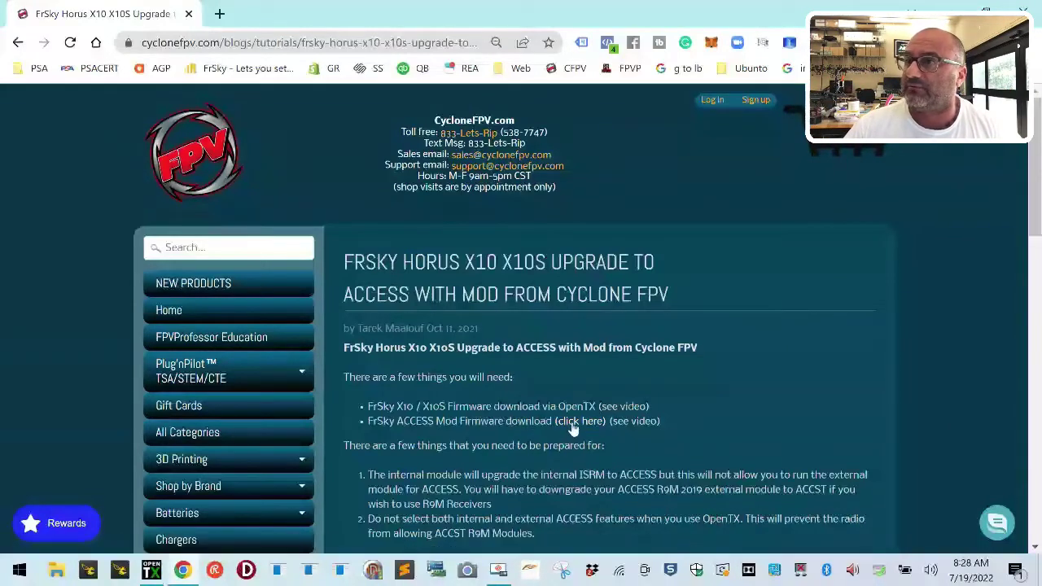
click(574, 427)
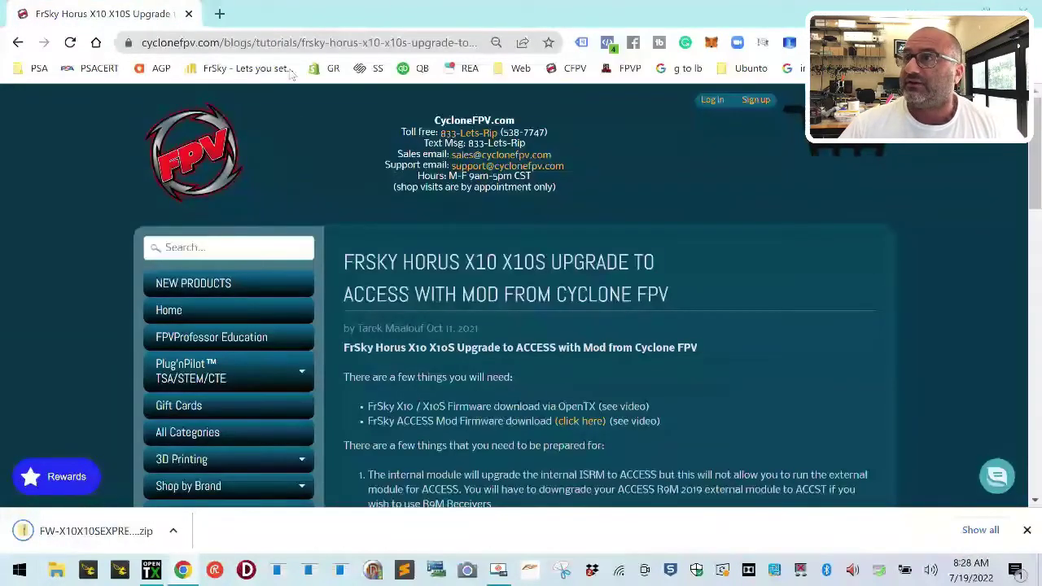
Open the Downloads folder in File Explorer and shift its window slightly upward.
key(super+e)
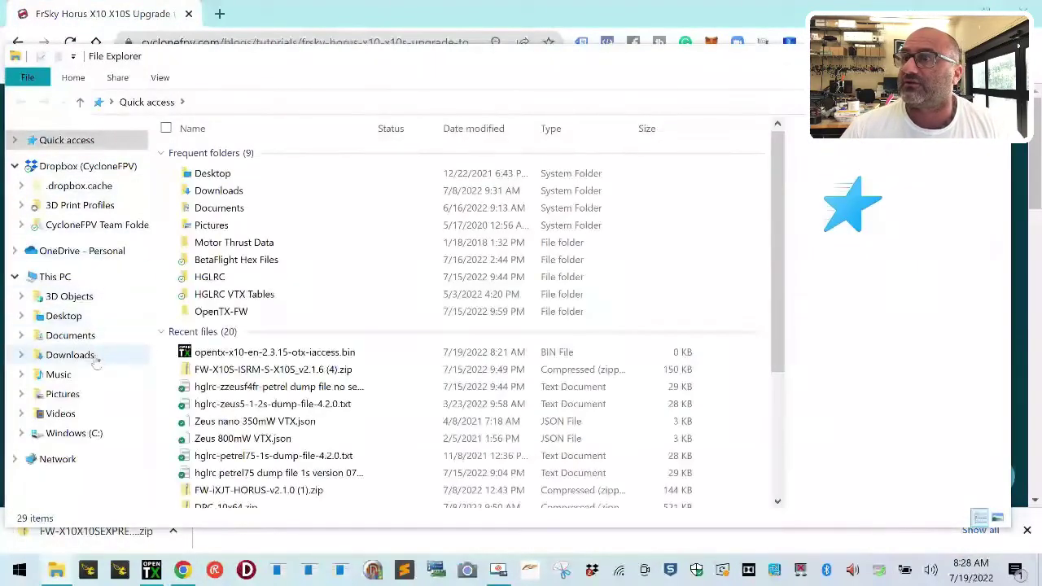
click(70, 355)
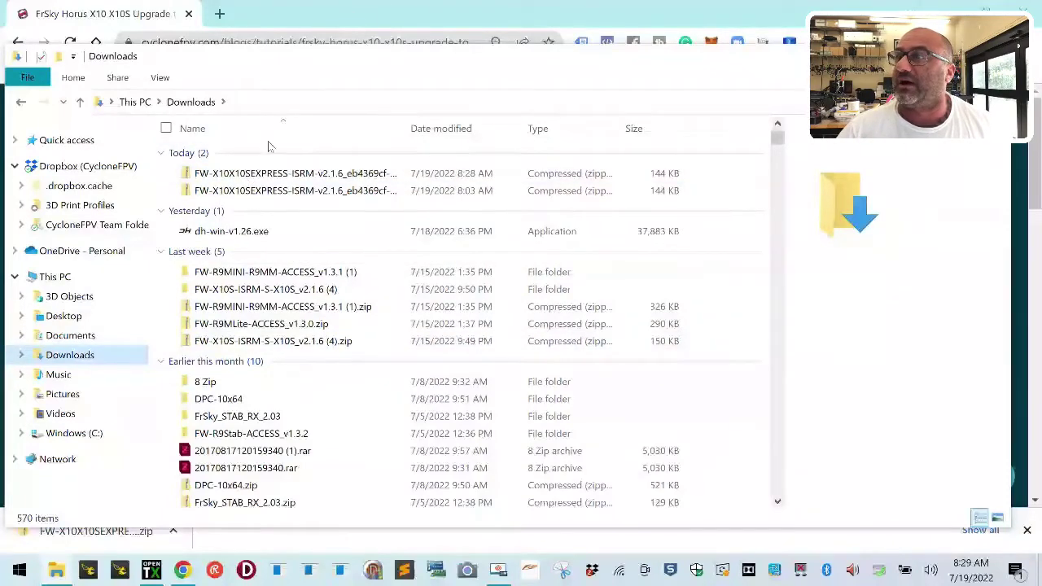
drag(330, 65, 351, 40)
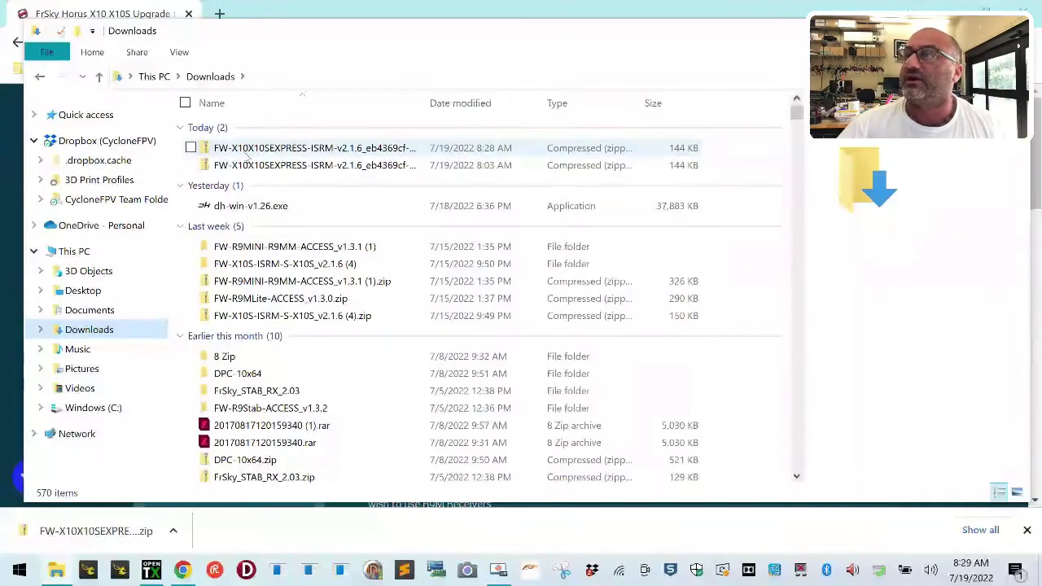
Extract the newest FW-X10X10SEXPRESS-ISRM-v2.1.6 zip to the suggested folder and check the firmware files inside.
click(246, 151)
right_click(244, 150)
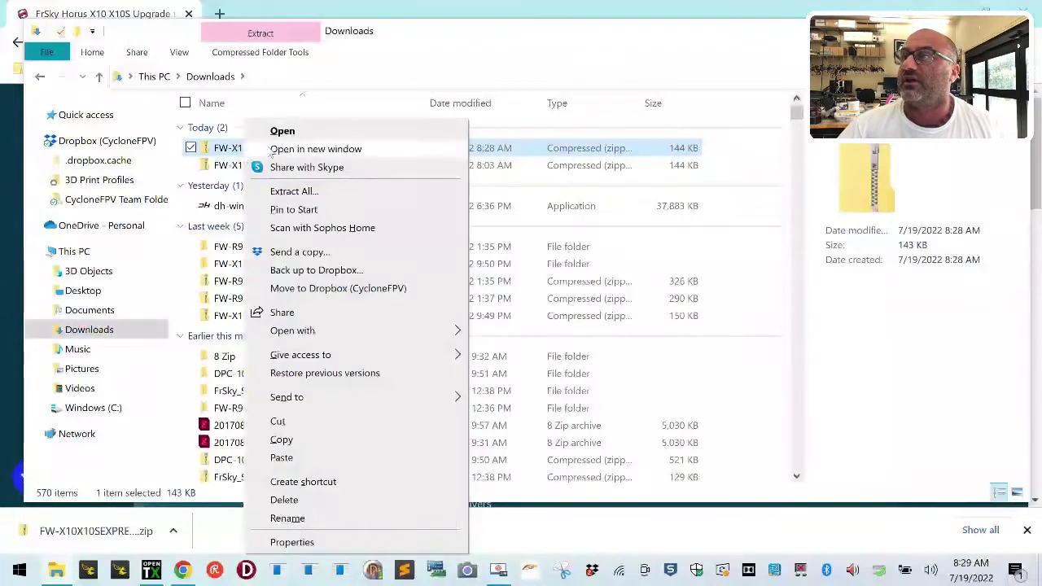
click(316, 193)
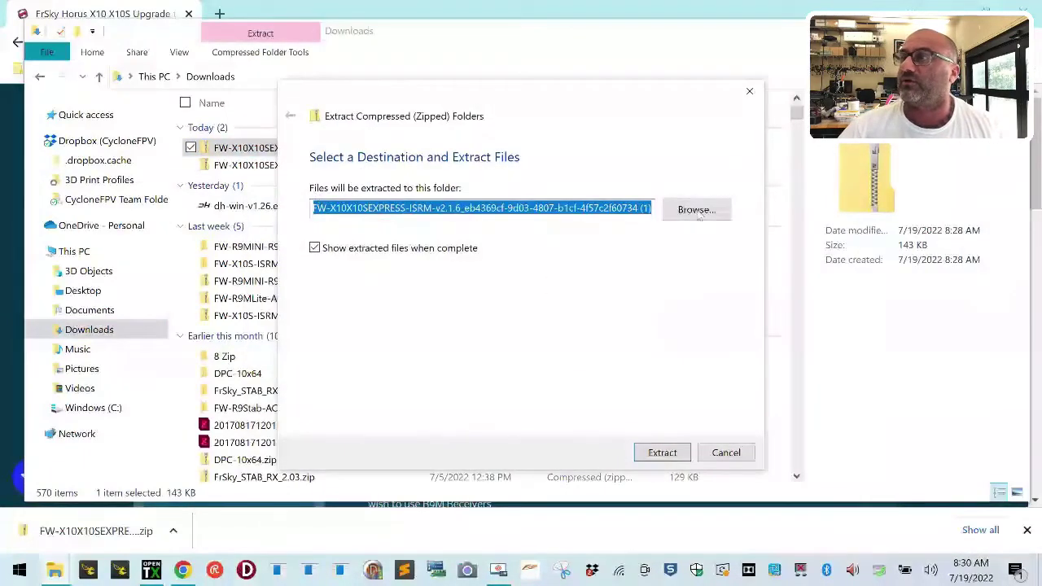
click(662, 452)
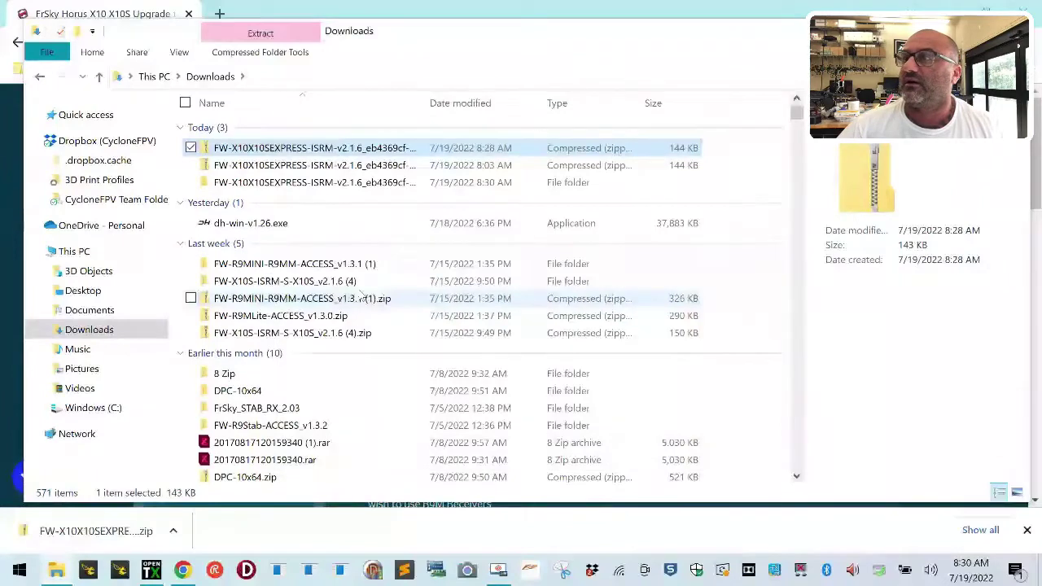
double_click(285, 109)
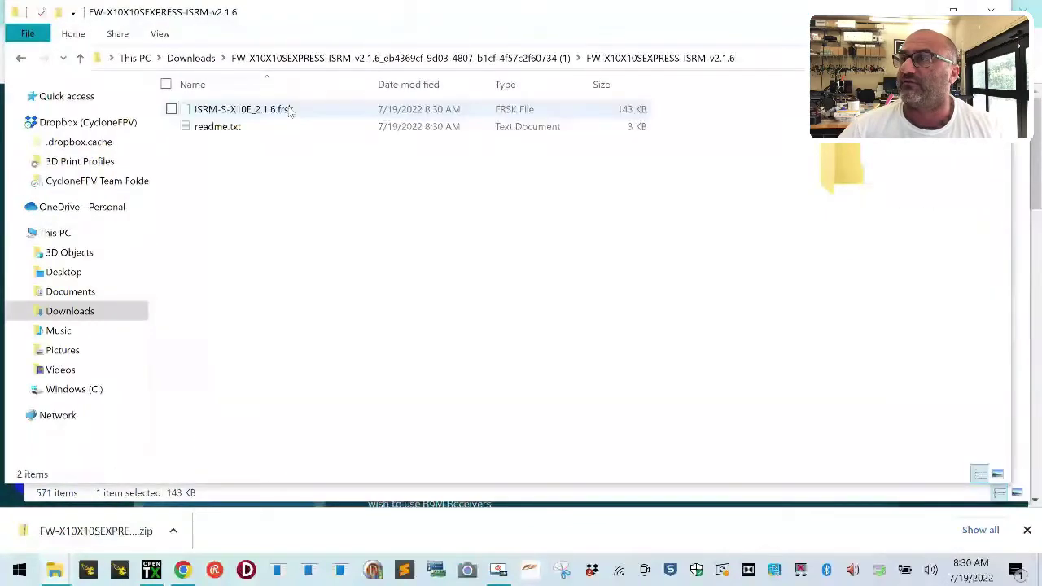
click(24, 64)
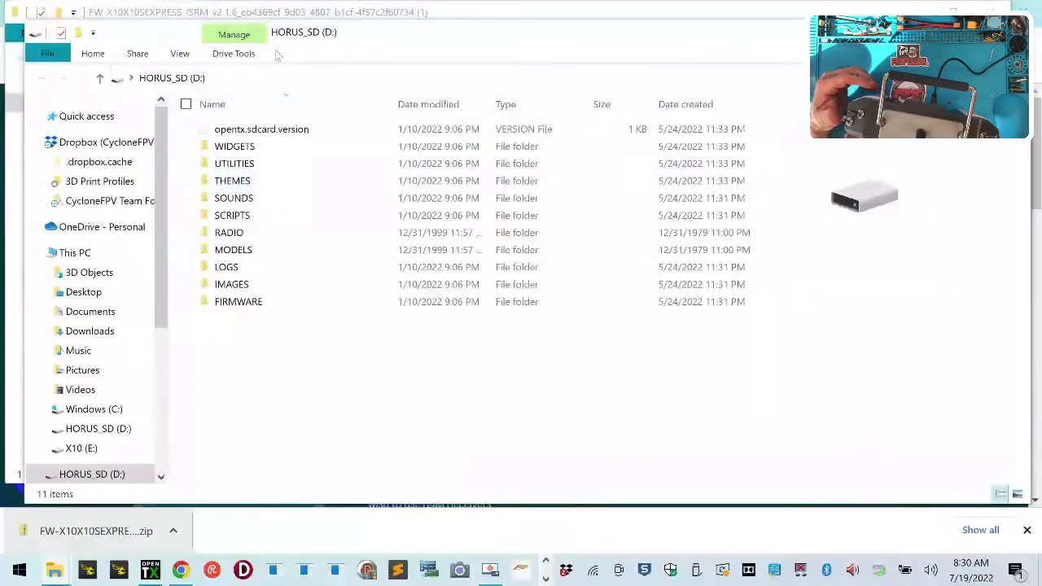
Open the FIRMWARE folder on the HORUS_SD drive and move its window down, clear of the other windows.
double_click(269, 303)
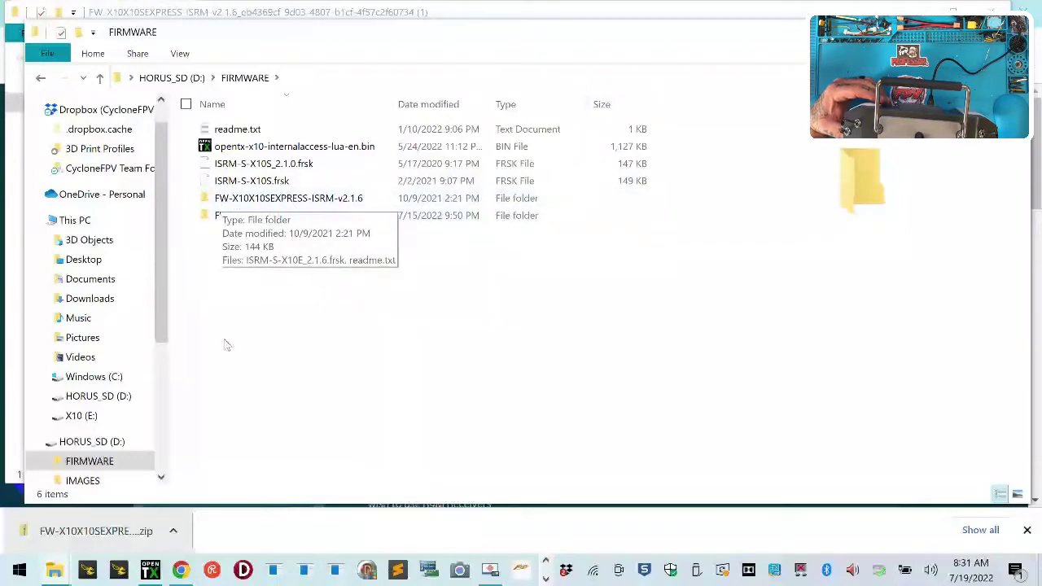
drag(420, 32, 414, 190)
click(368, 82)
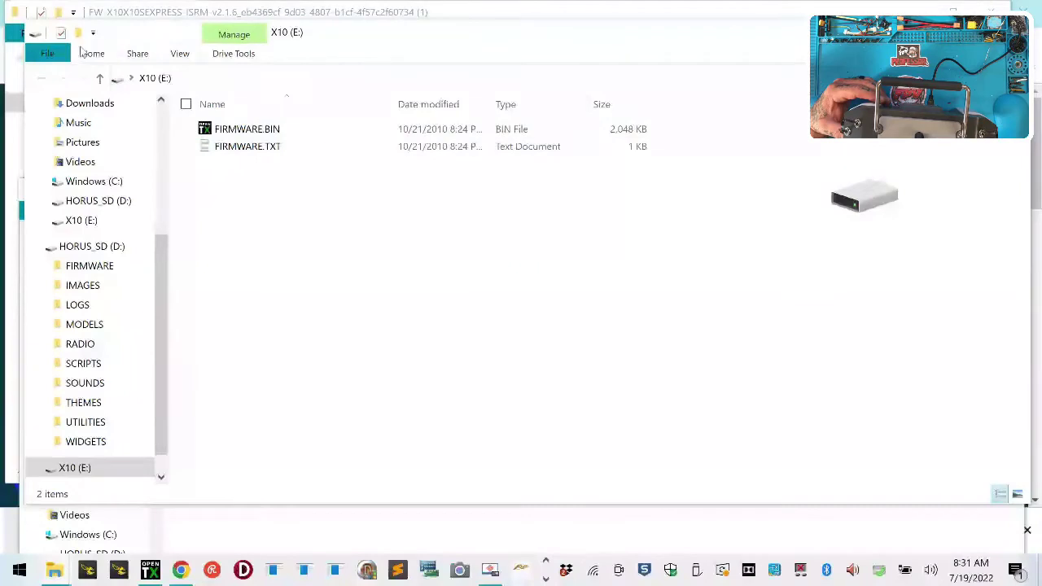
Check the files inside the extracted FW-X10X10SEXPRESS-ISRM-v2.1.6 folder in Downloads and copy that folder.
click(298, 112)
click(298, 113)
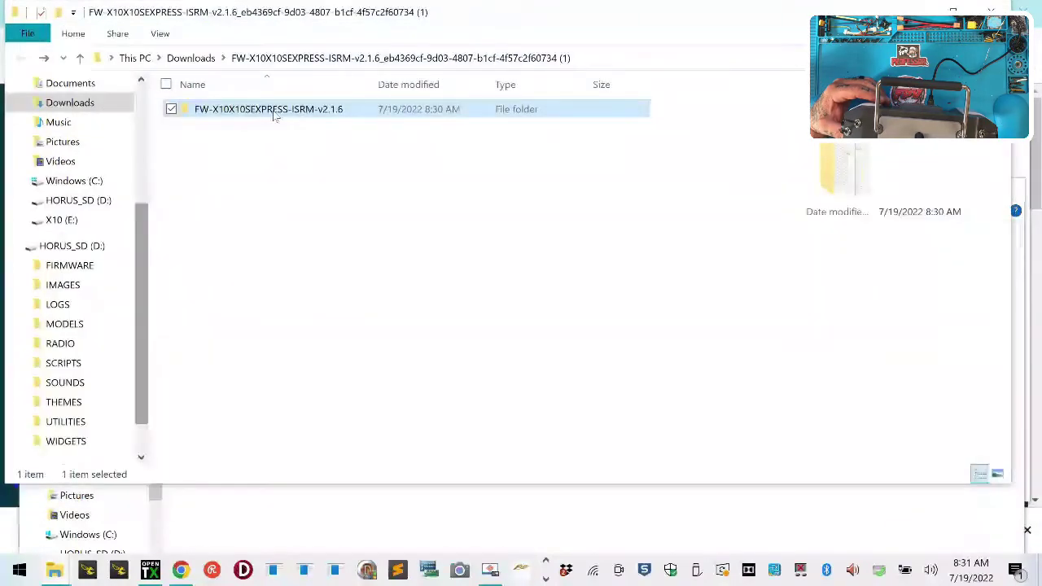
double_click(275, 116)
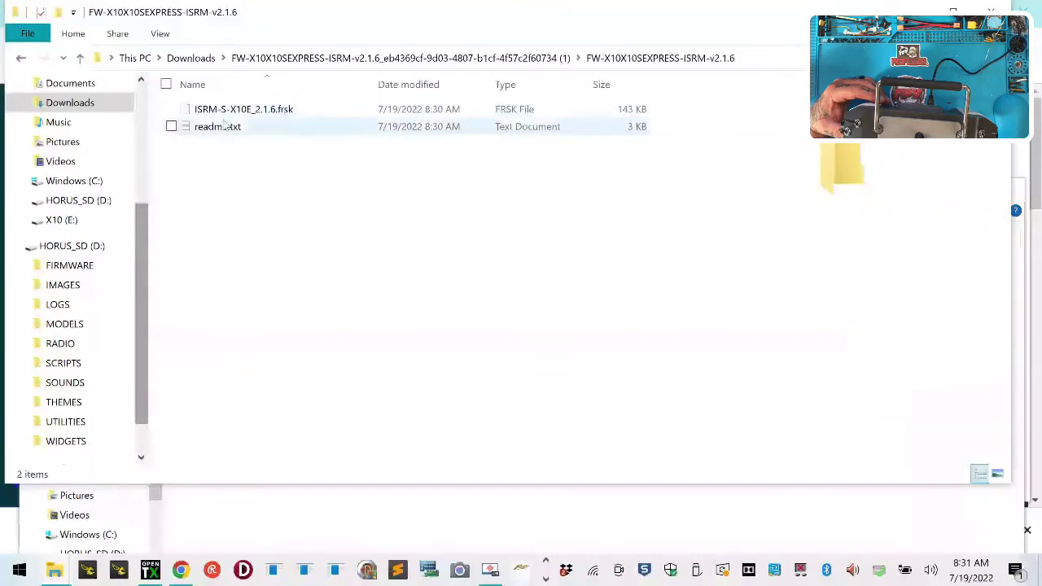
click(80, 61)
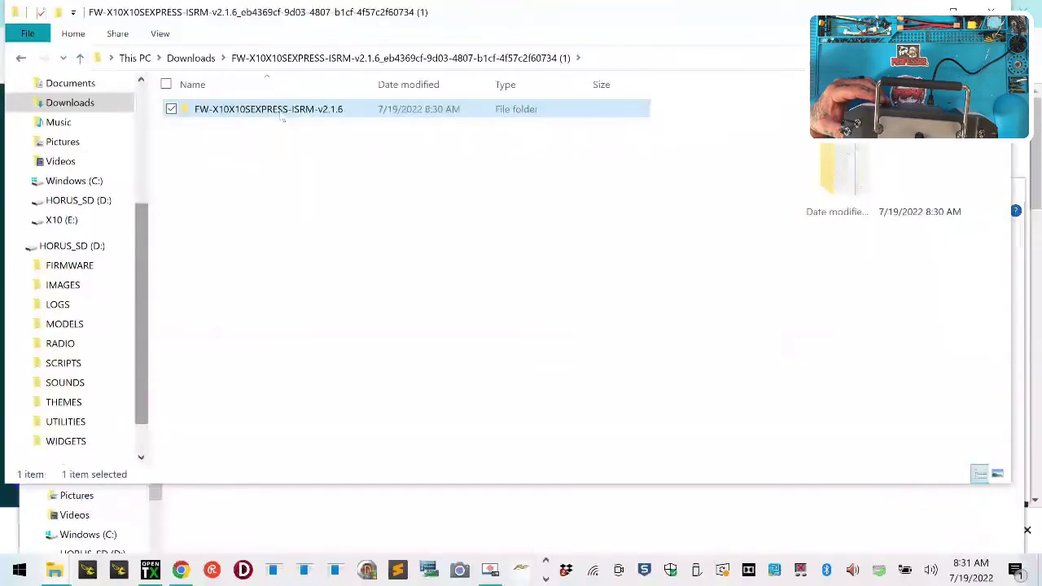
right_click(282, 113)
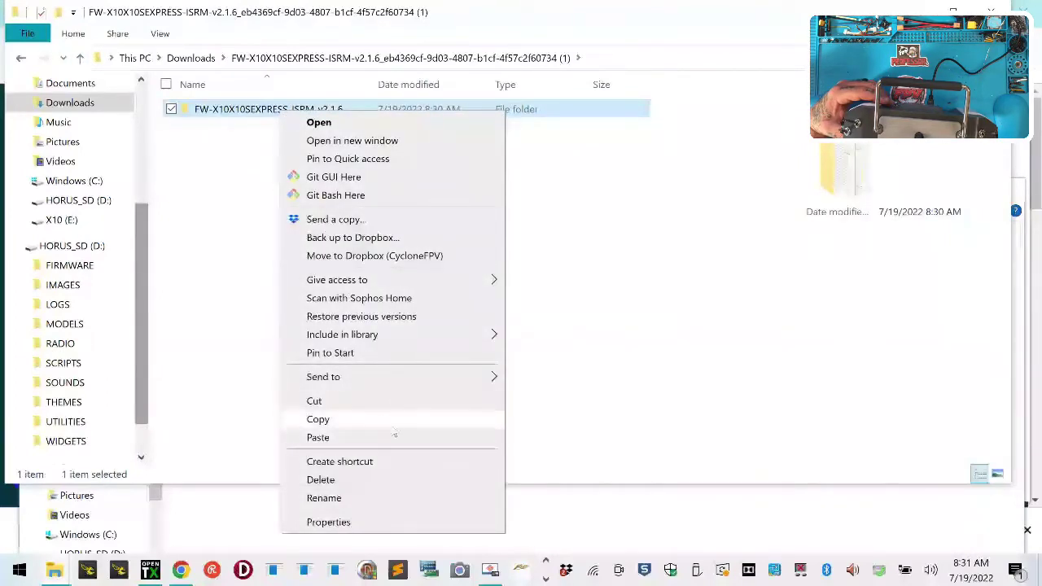
click(383, 420)
Bring the HORUS_SD FIRMWARE window forward, move it up, and create a new folder named FrSkyTX-FW in it.
click(436, 503)
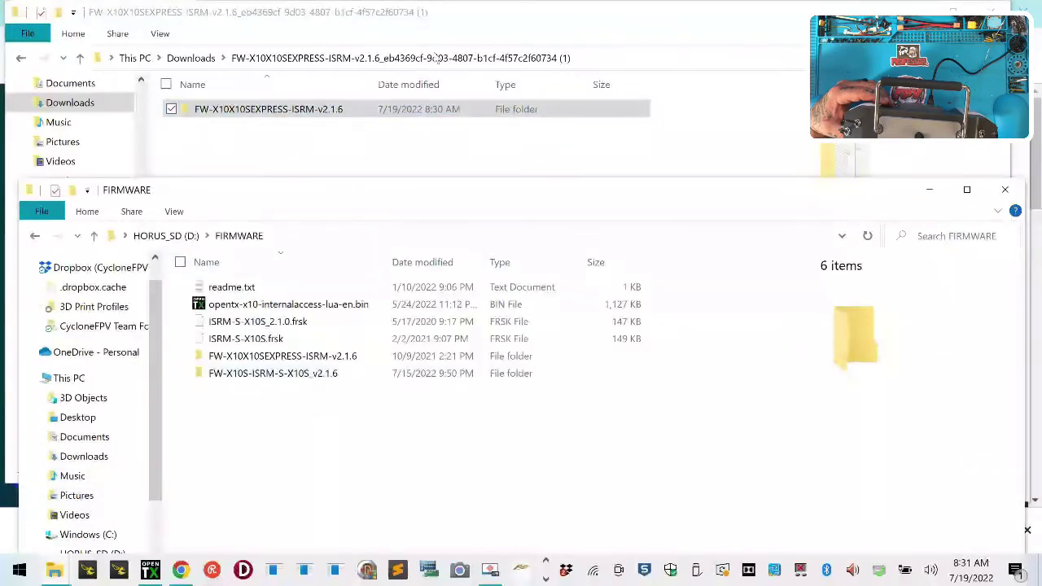
drag(231, 205, 256, 36)
right_click(341, 366)
mouse_move(489, 330)
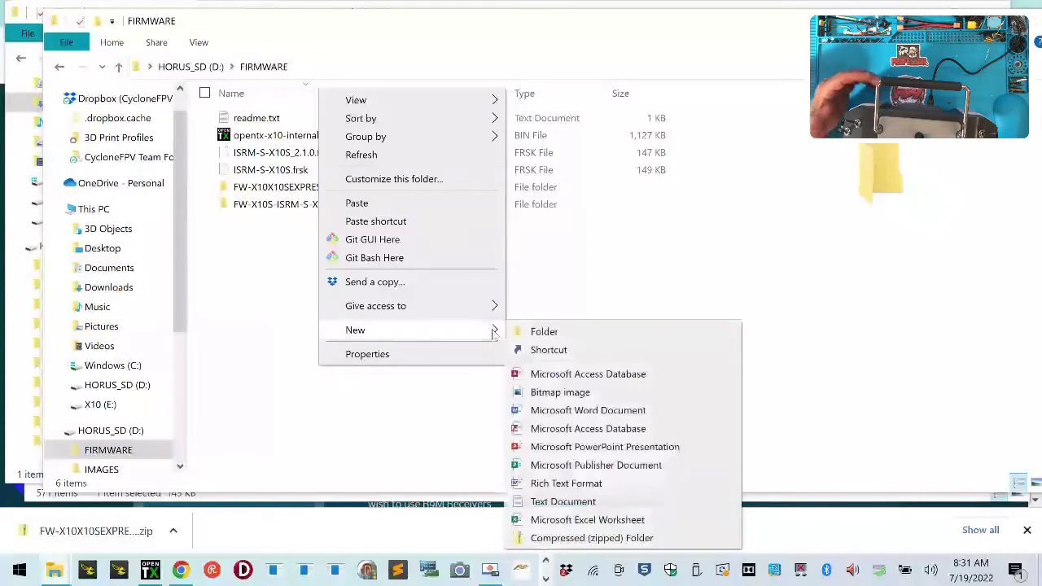
click(539, 330)
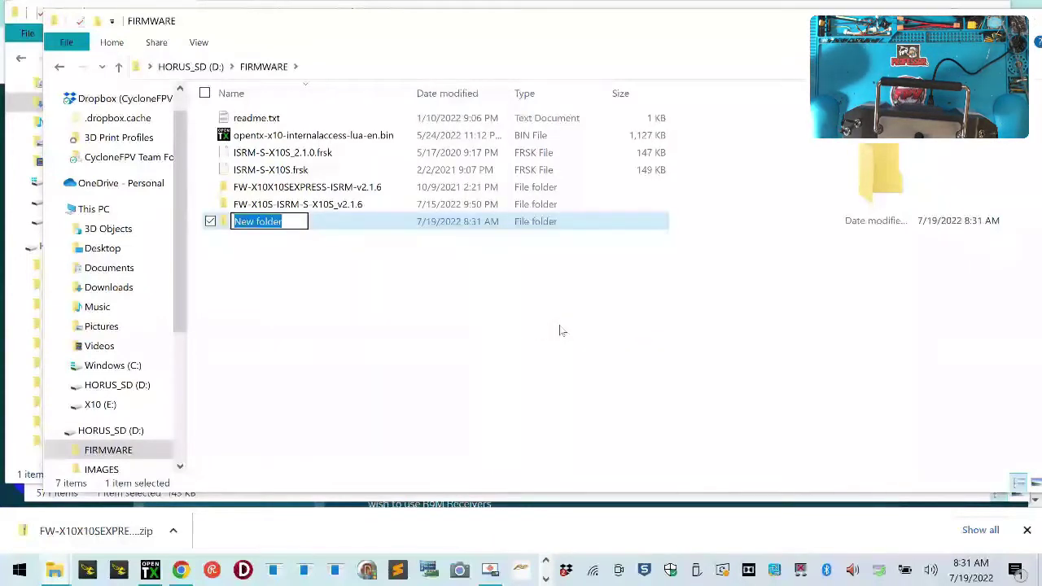
text(Ft)
key(BackSpace)
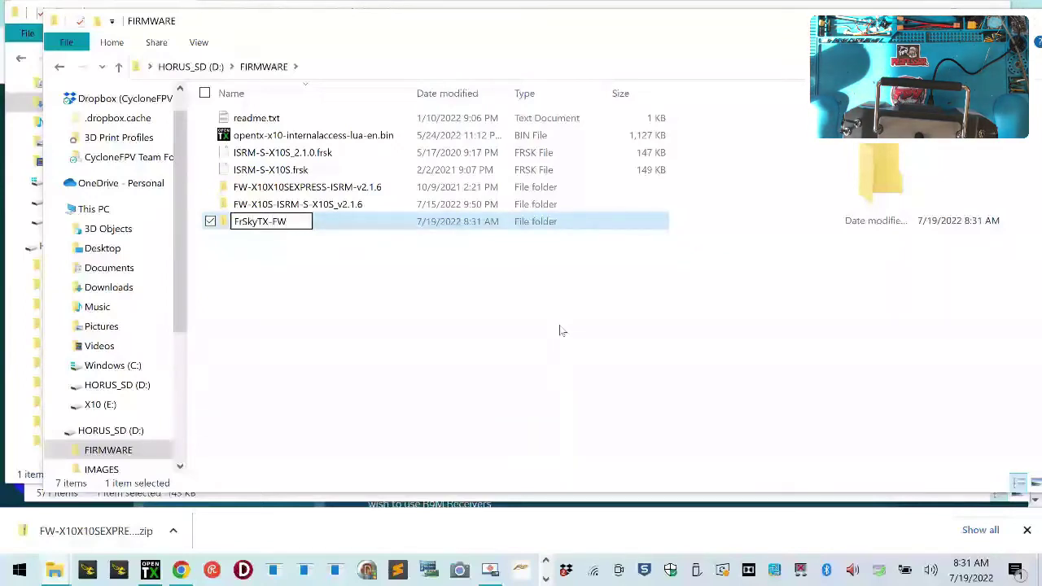
key(Return)
Paste the copied FW-X10X10SEXPRESS-ISRM-v2.1.6 folder into the FrSkyTX-FW folder.
double_click(243, 224)
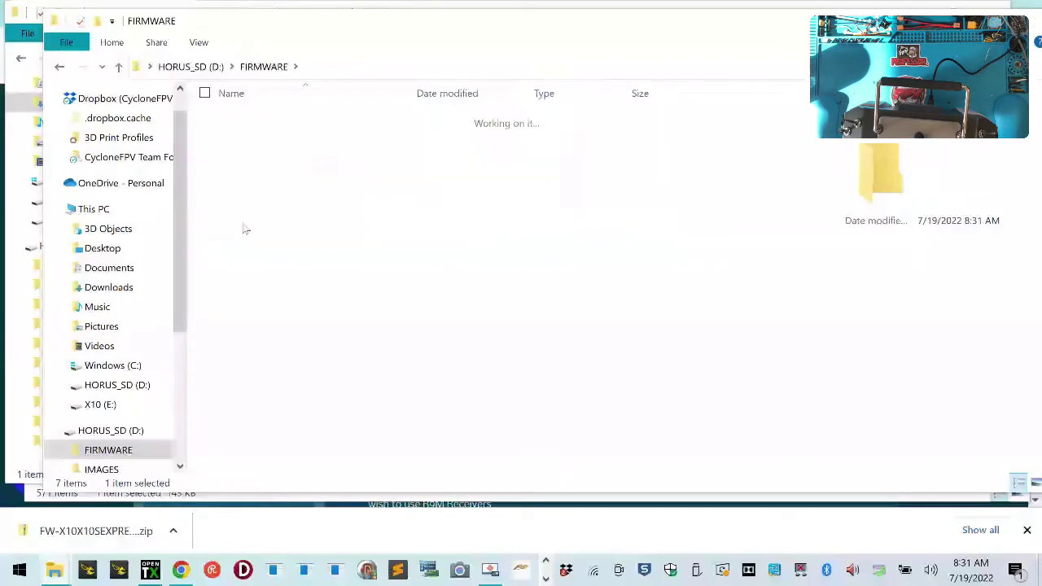
right_click(261, 184)
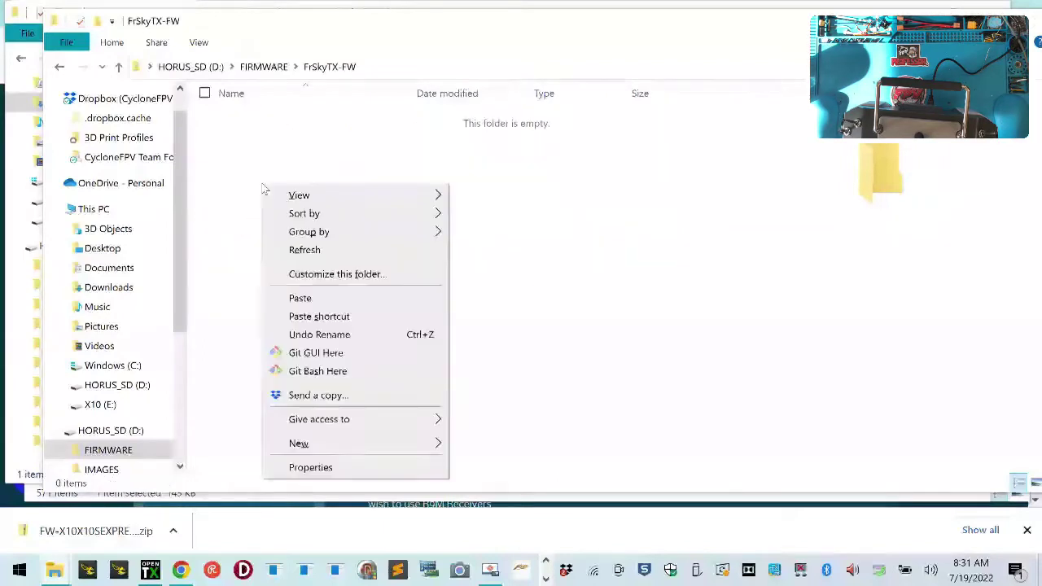
click(394, 298)
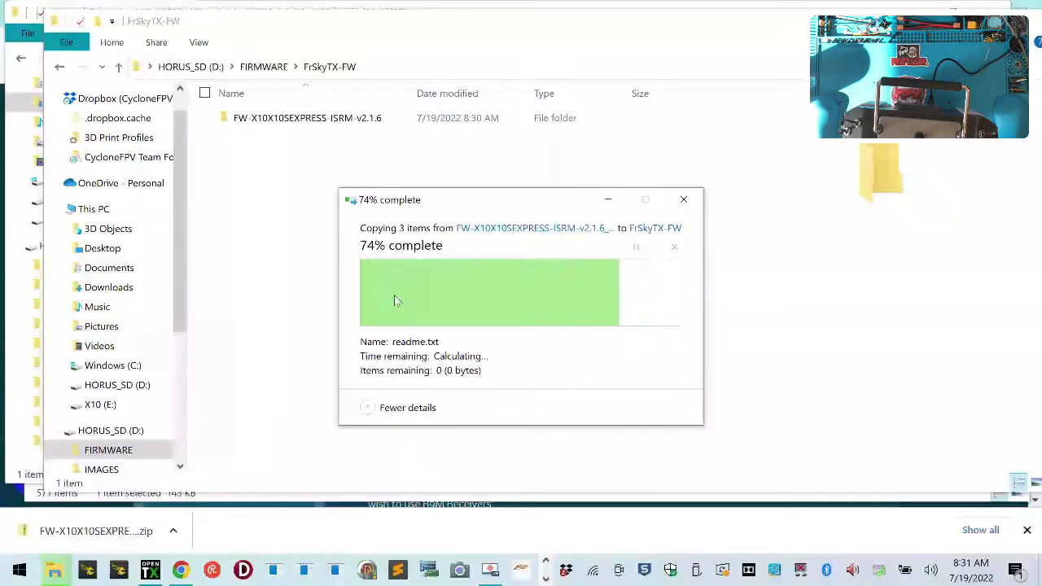
Return to the FIRMWARE folder on HORUS_SD and create a second new folder named OpenTX-FW.
click(59, 68)
right_click(302, 259)
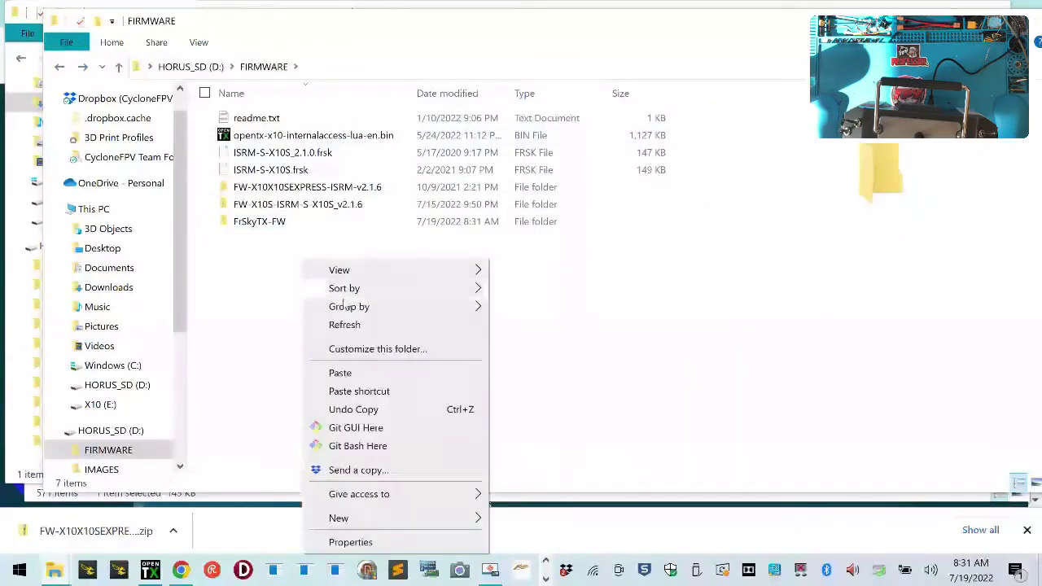
mouse_move(413, 518)
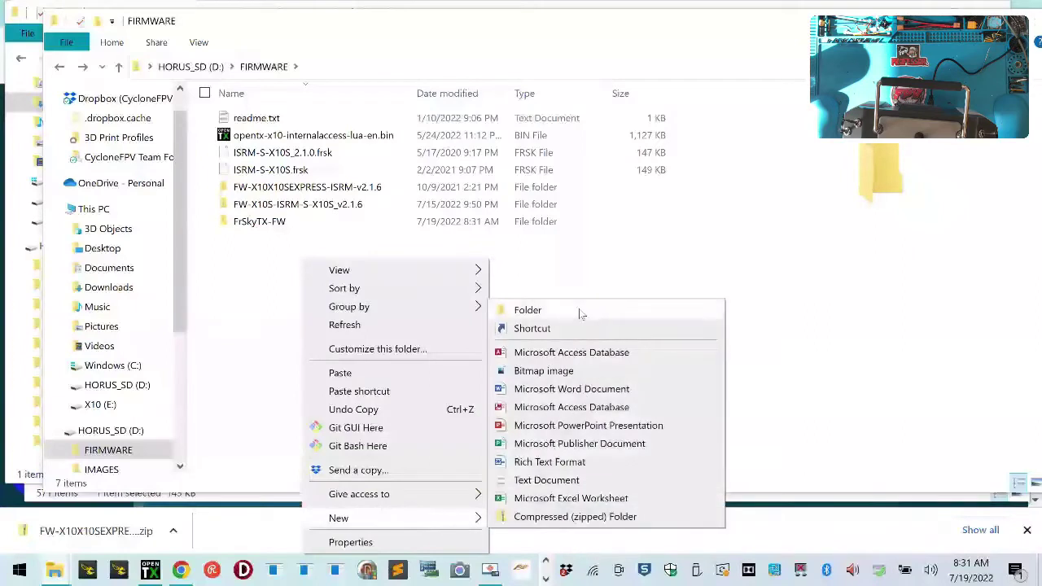
click(581, 314)
text(OpenTX-FW)
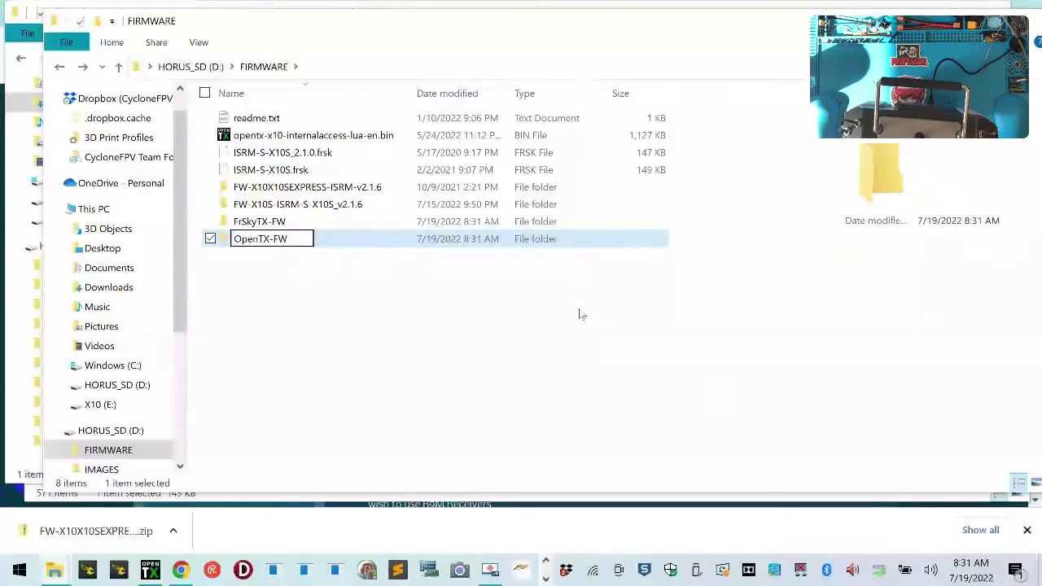
key(Return)
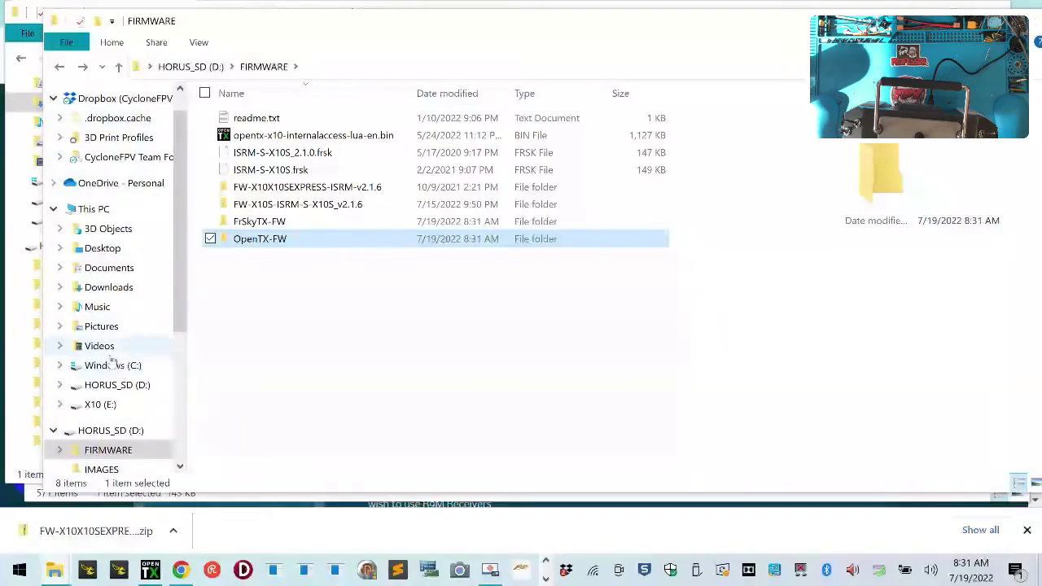
Copy opentx-x10-en-2.3.15-otx-iaccess.bin from Desktop > Transmitter > Customer X10 > SDCard > FIRMWARE > OpenTX-FW.
click(103, 248)
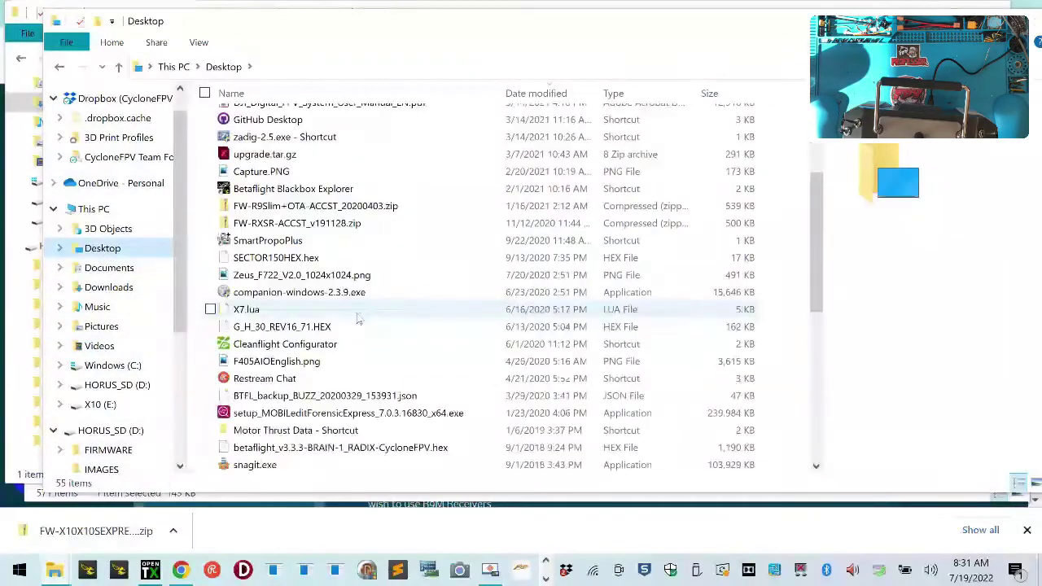
scroll(358, 319, down, 10)
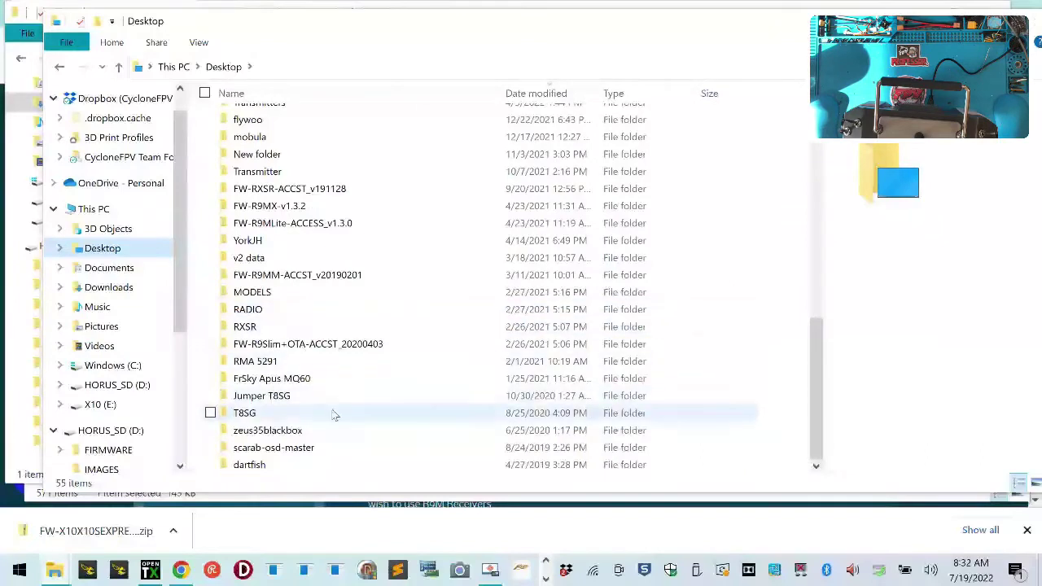
double_click(261, 172)
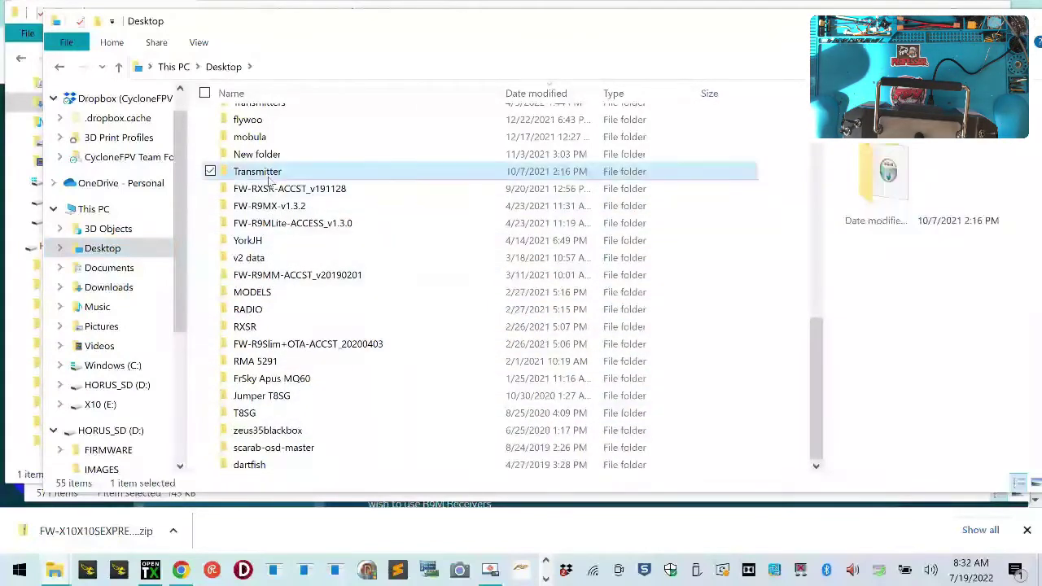
double_click(269, 204)
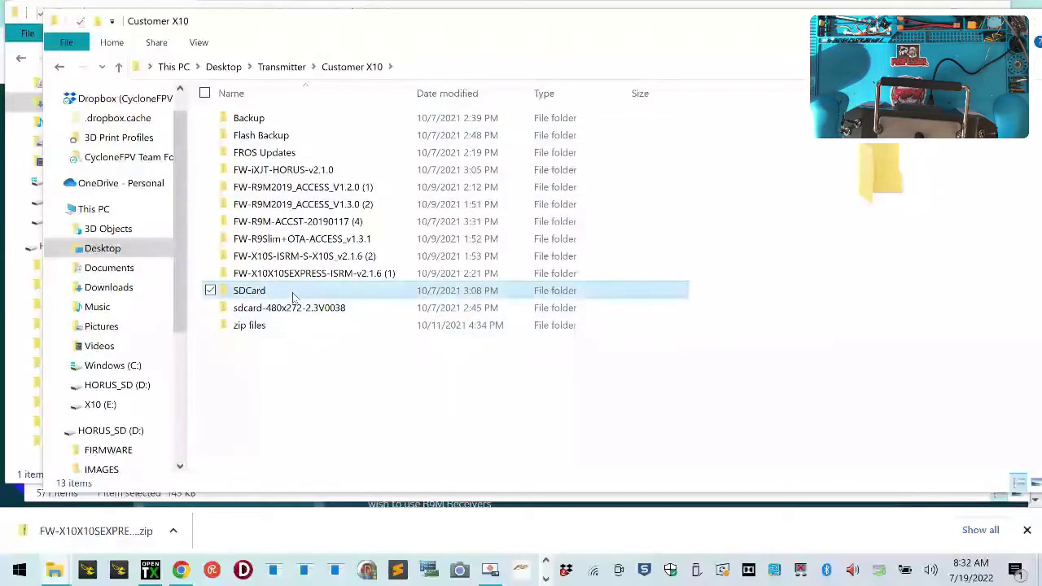
double_click(269, 290)
double_click(312, 119)
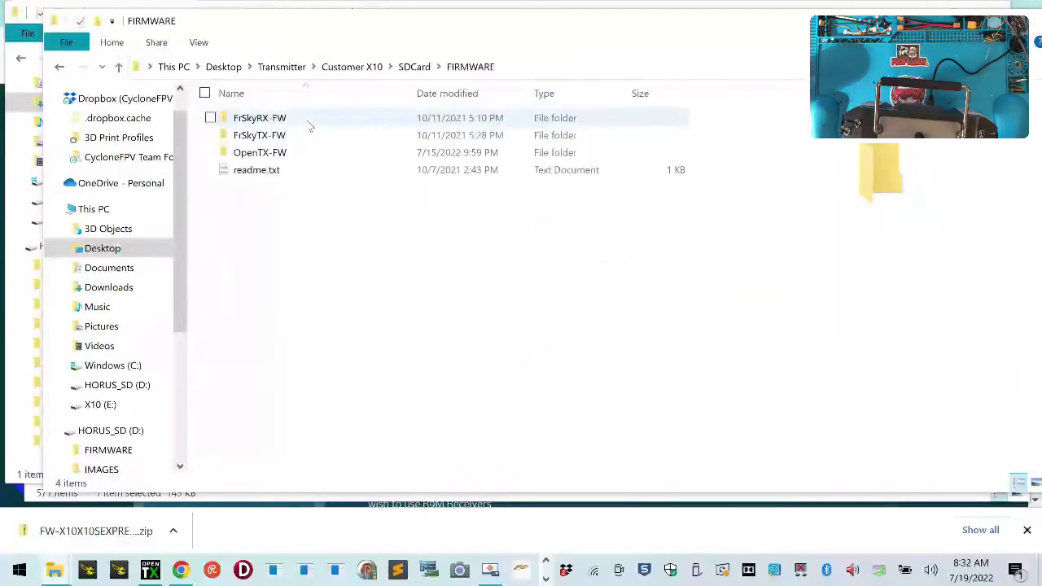
double_click(302, 153)
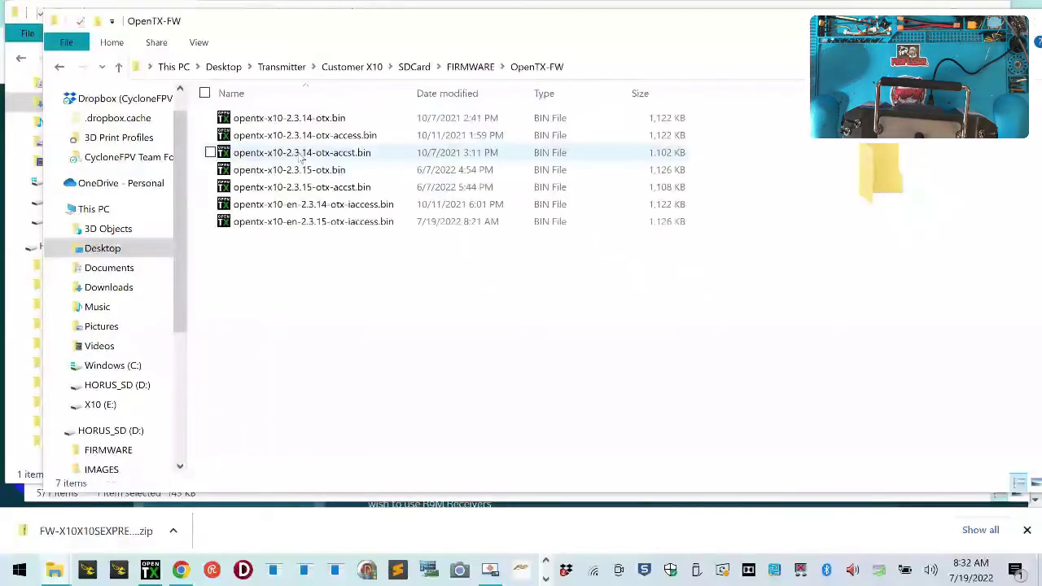
right_click(336, 222)
click(368, 458)
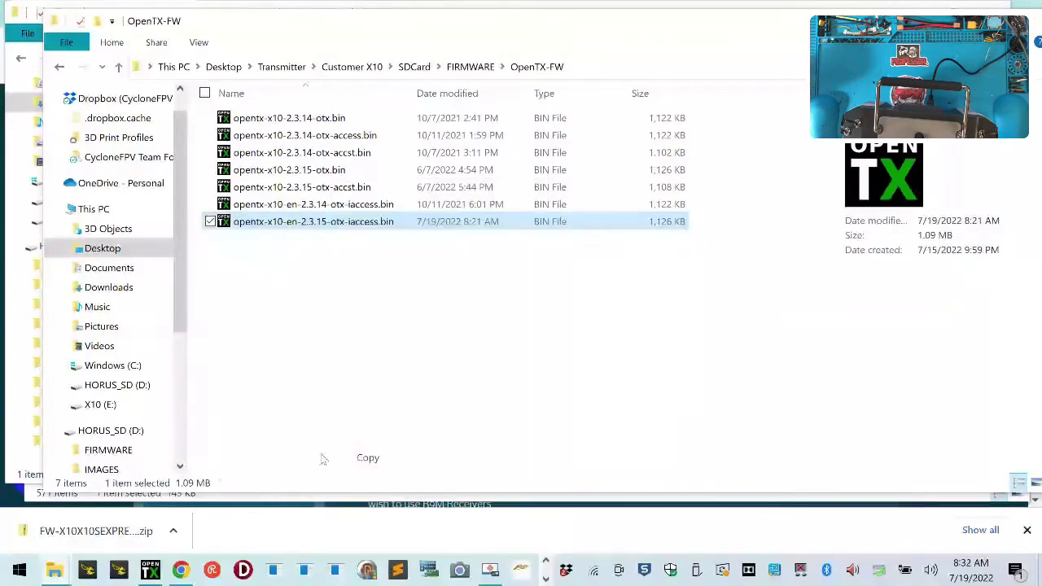
Paste the copied OpenTX 2.3.15 firmware file into FIRMWARE > OpenTX-FW on the HORUS_SD drive.
click(89, 404)
click(114, 385)
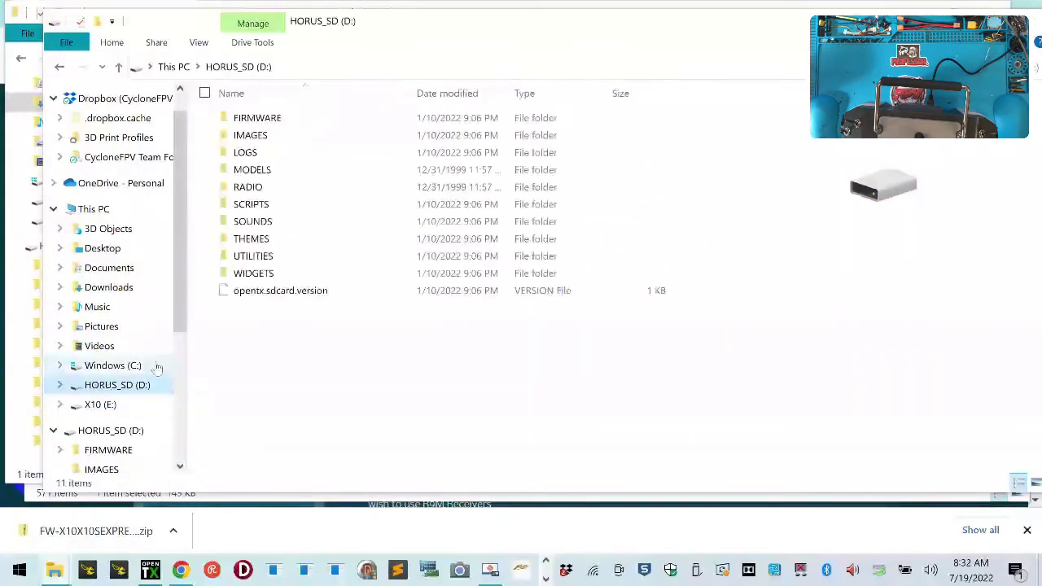
double_click(334, 126)
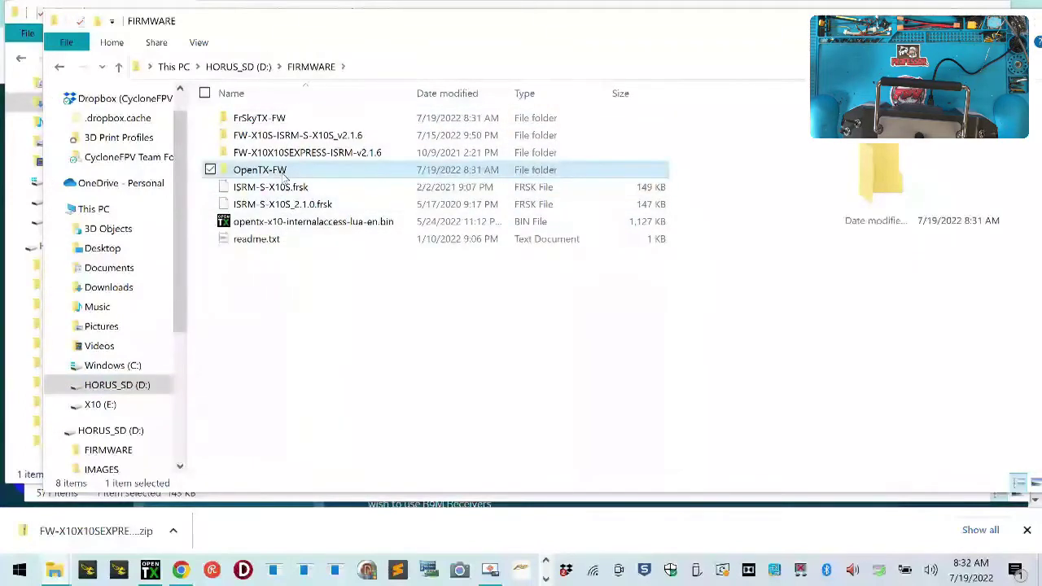
double_click(284, 171)
right_click(285, 181)
click(326, 295)
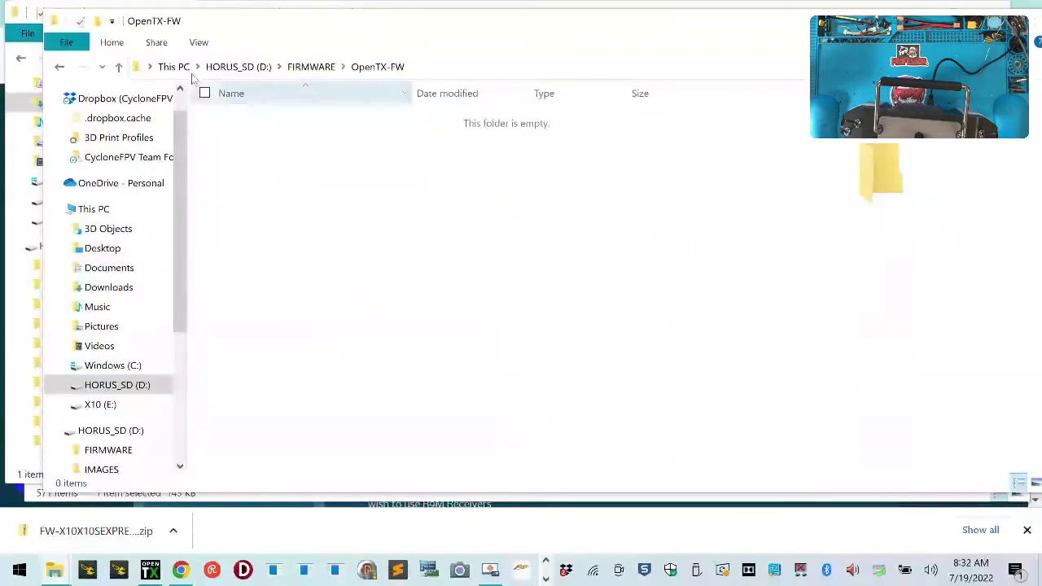
Permanently delete both loose ISRM v2.1.6 folders, both ISRM-S-X10S .frsk files and opentx-x10-internalaccess-lua-en.bin from FIRMWARE, and open FrSkyTX-FW.
click(119, 67)
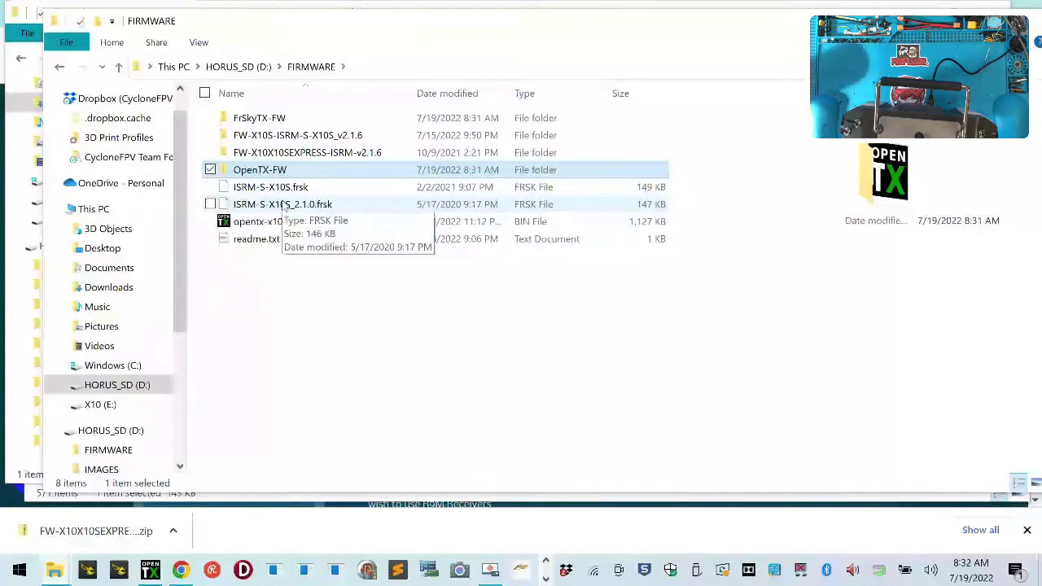
click(313, 135)
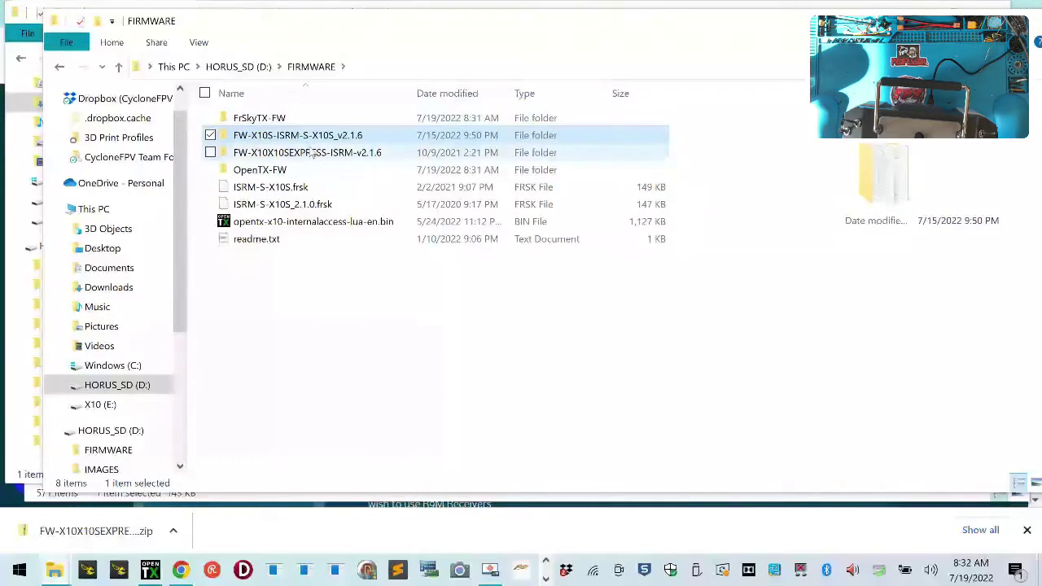
ctrl+click(313, 153)
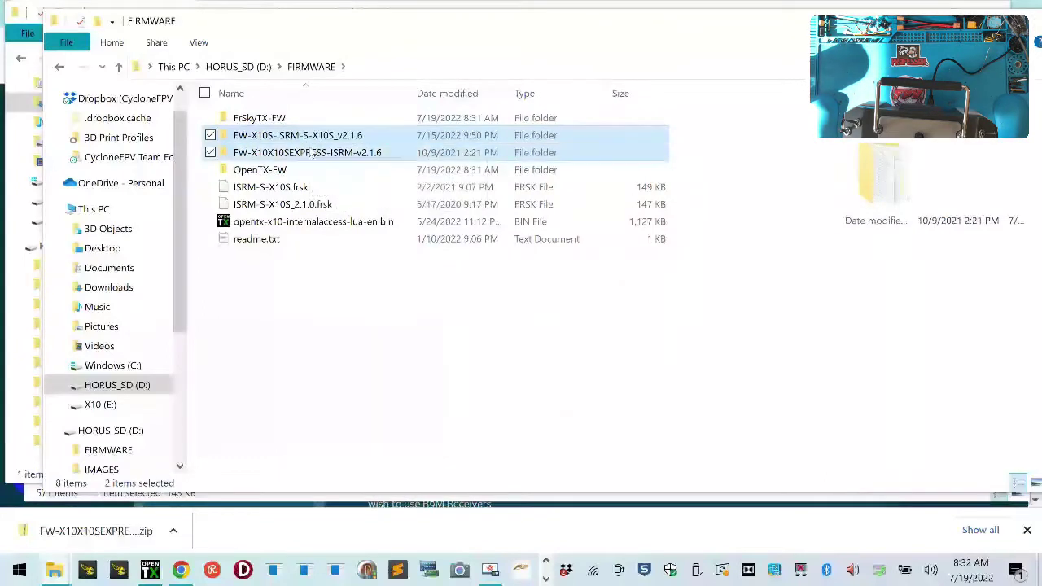
ctrl+click(245, 187)
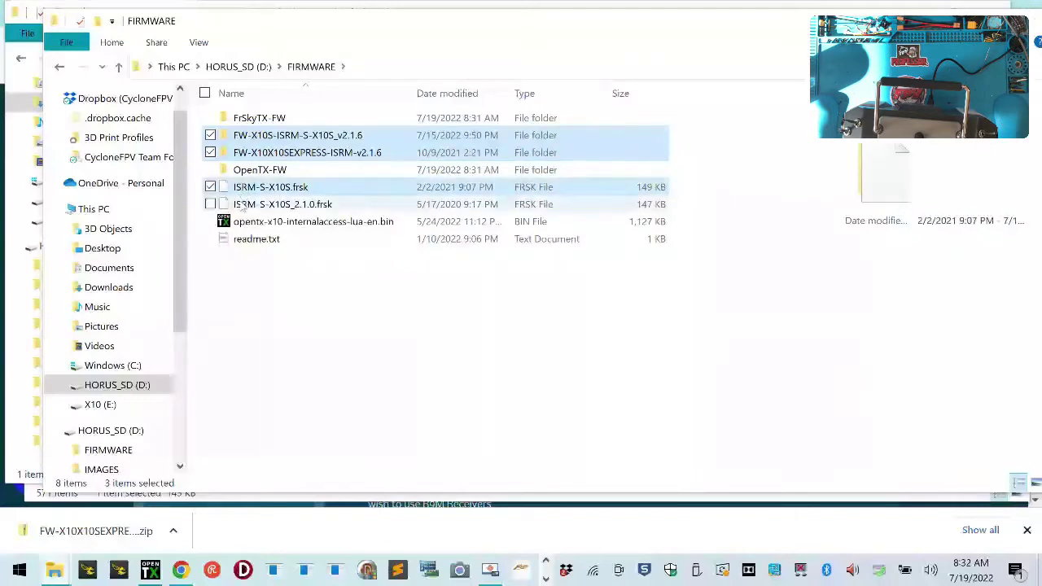
ctrl+click(246, 204)
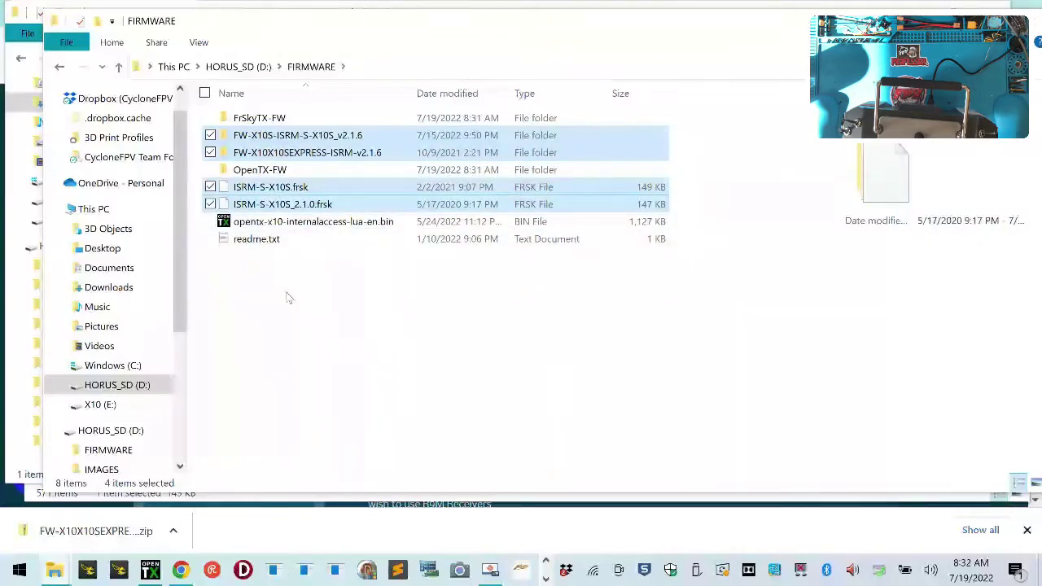
ctrl+click(366, 227)
right_click(317, 210)
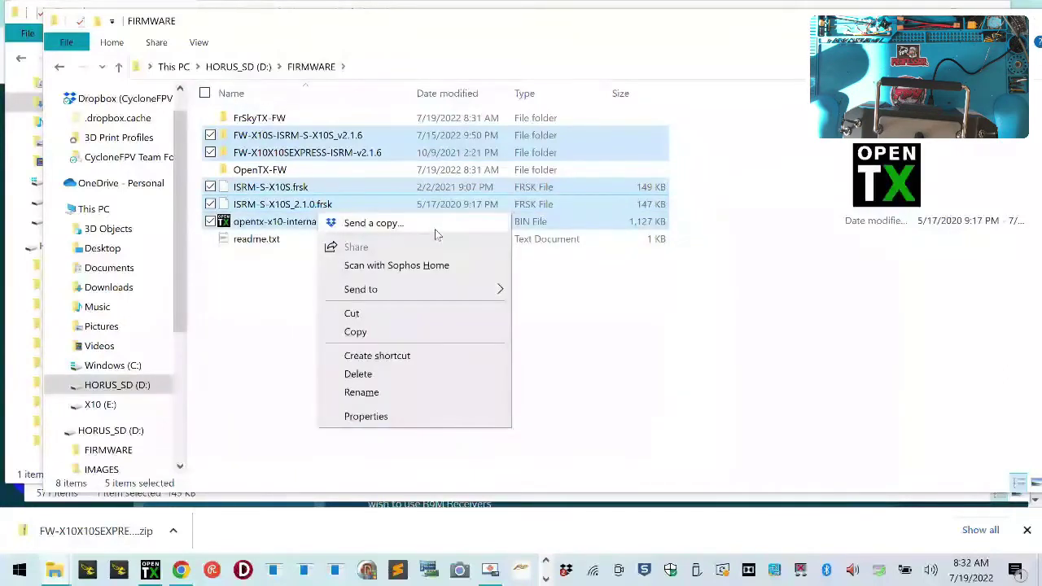
right_click(300, 181)
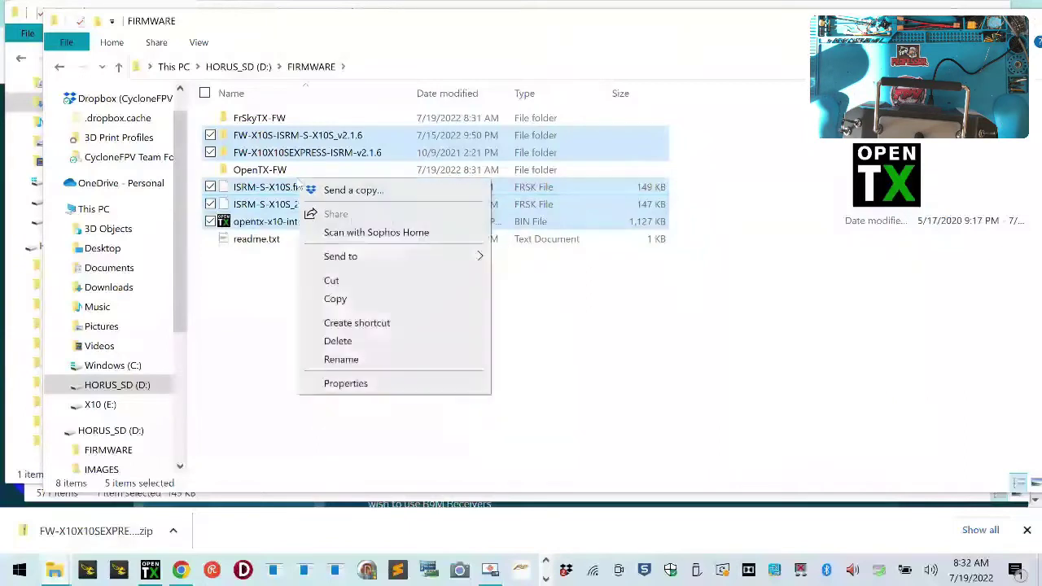
click(403, 345)
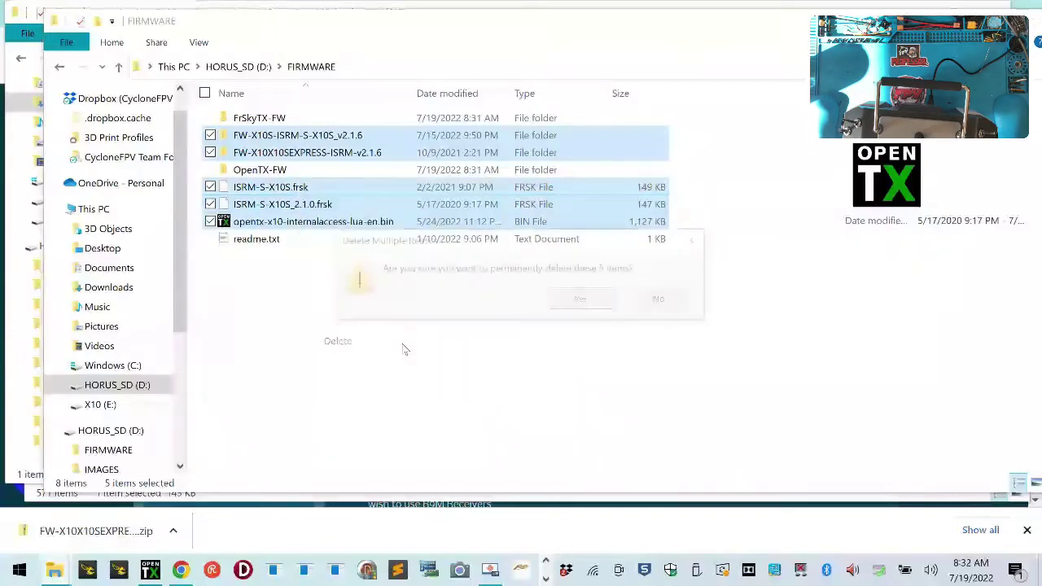
click(583, 299)
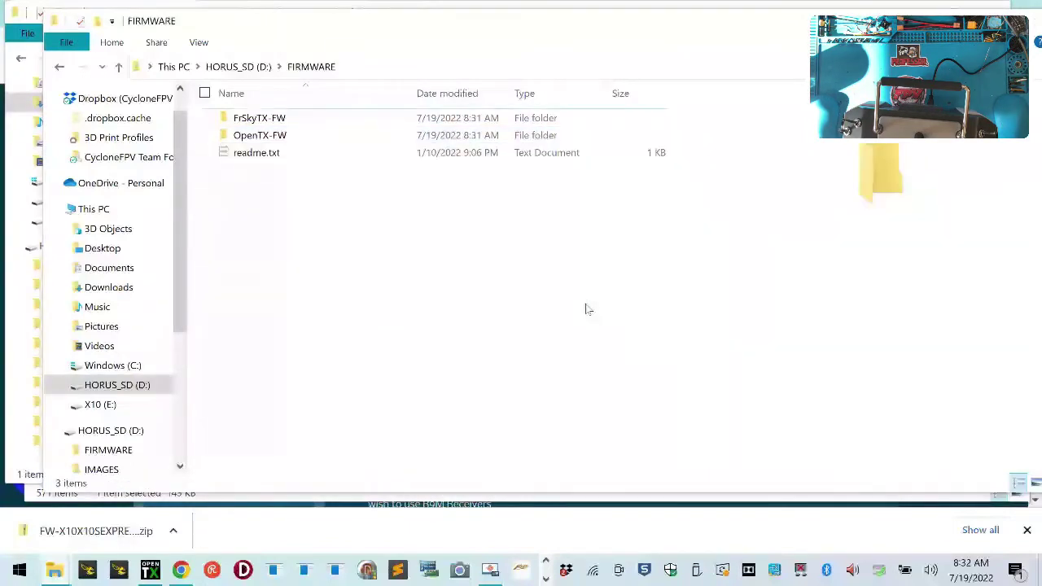
double_click(332, 121)
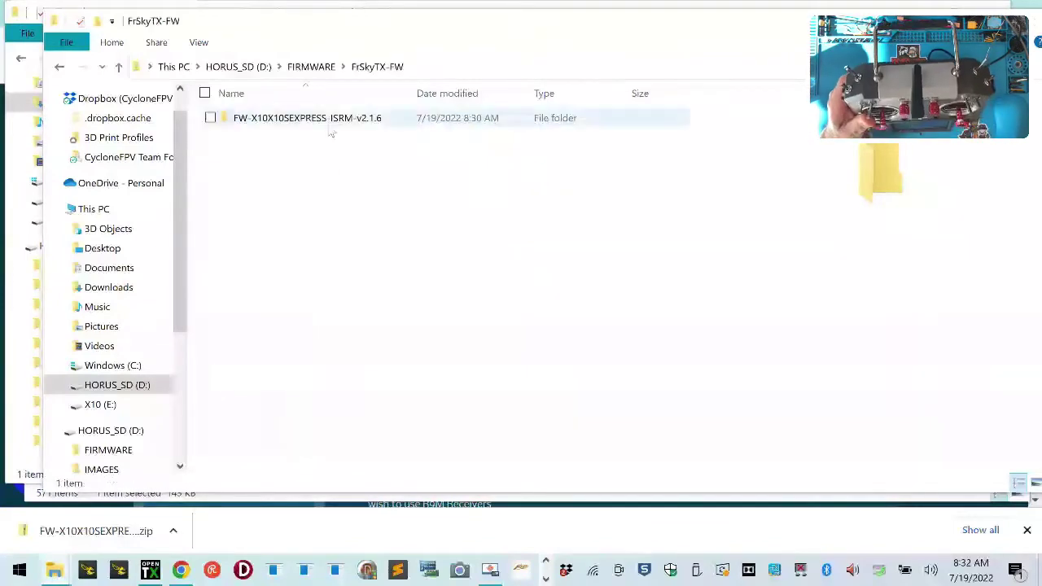
Check the contents of the FW-X10X10SEXPRESS-ISRM-v2.1.6 folder and go back to FIRMWARE on the HORUS_SD drive.
double_click(264, 118)
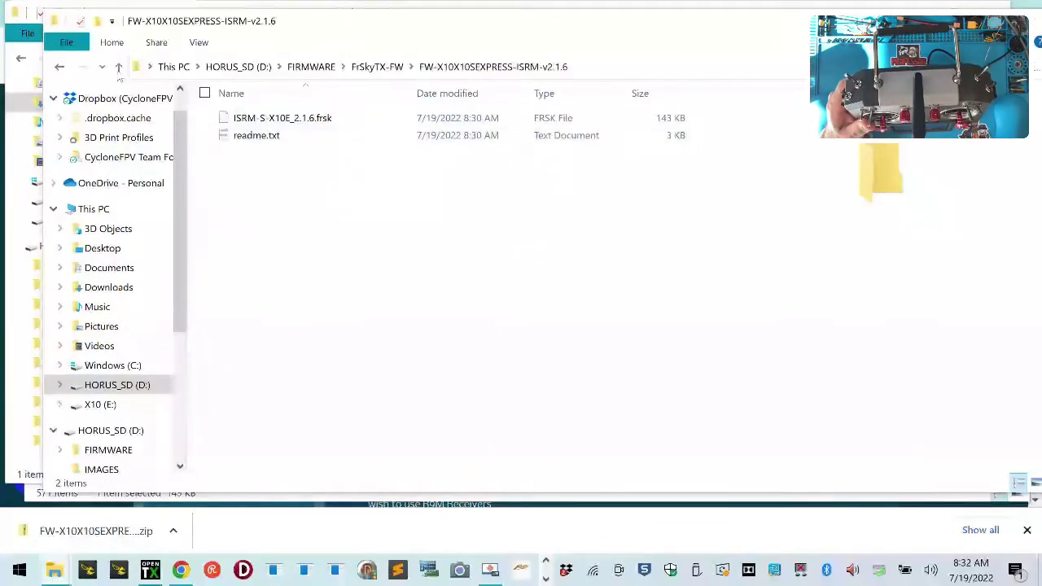
click(59, 69)
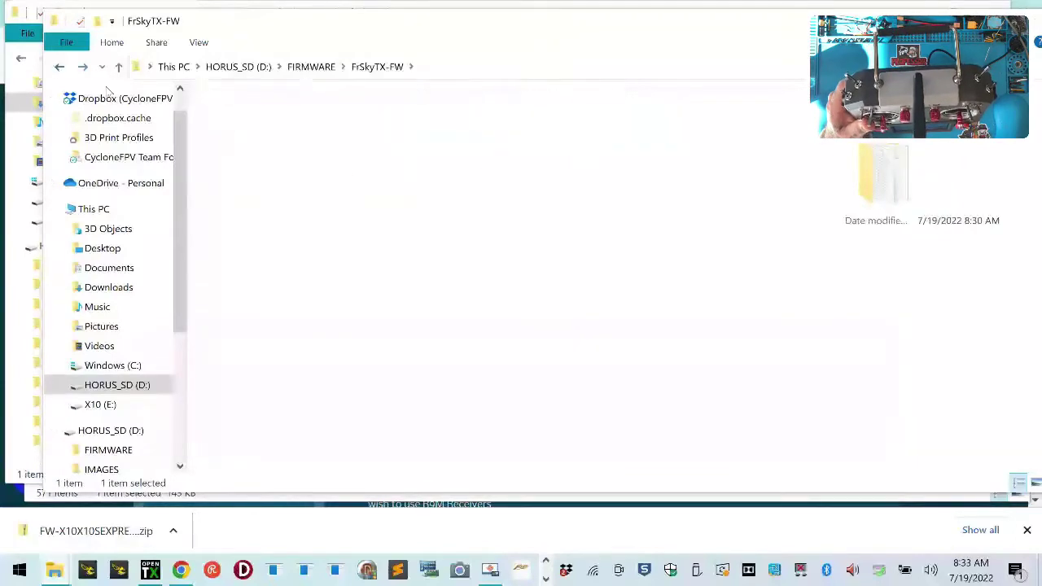
click(59, 67)
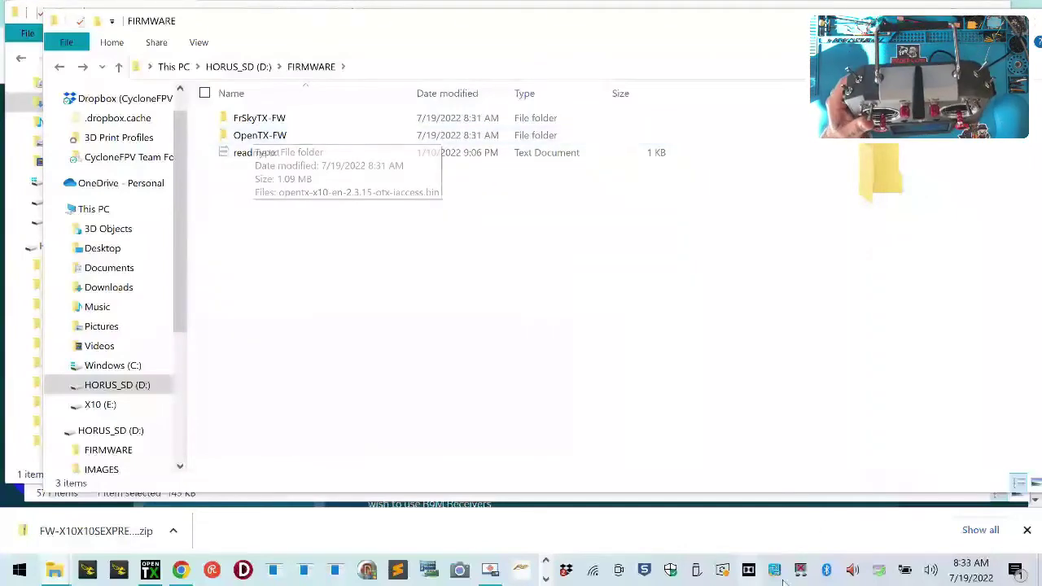
Safely eject the FrSky X10 Mass Storage drives HORUS_SD (D:) and X10 (E:) from the computer.
click(695, 574)
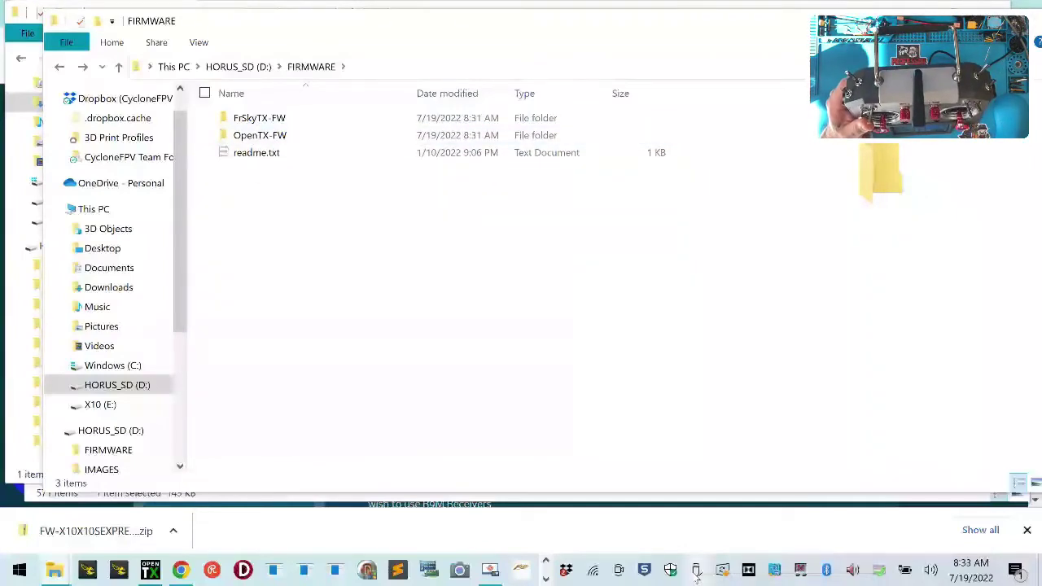
click(737, 567)
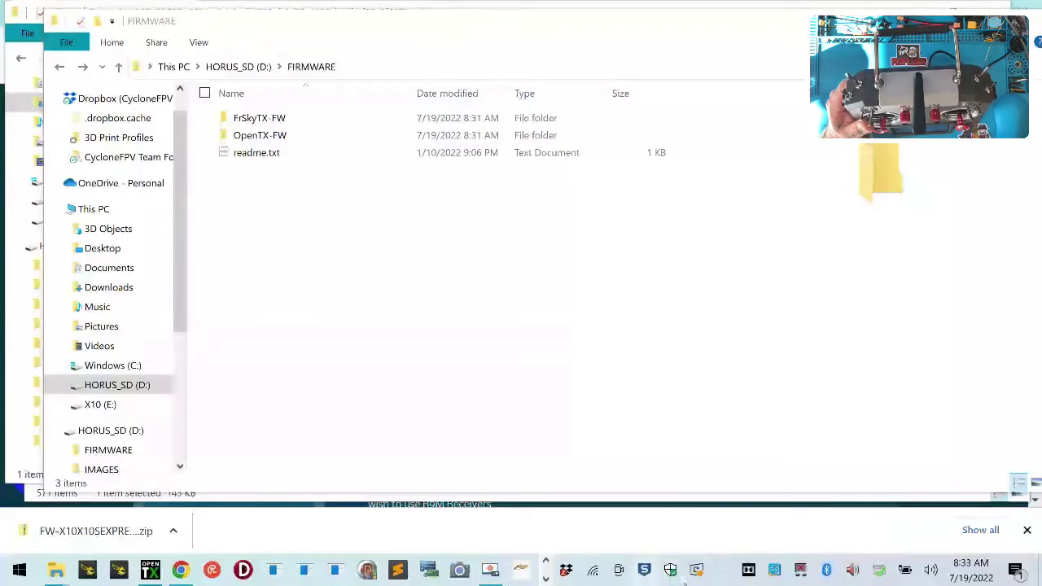
click(699, 574)
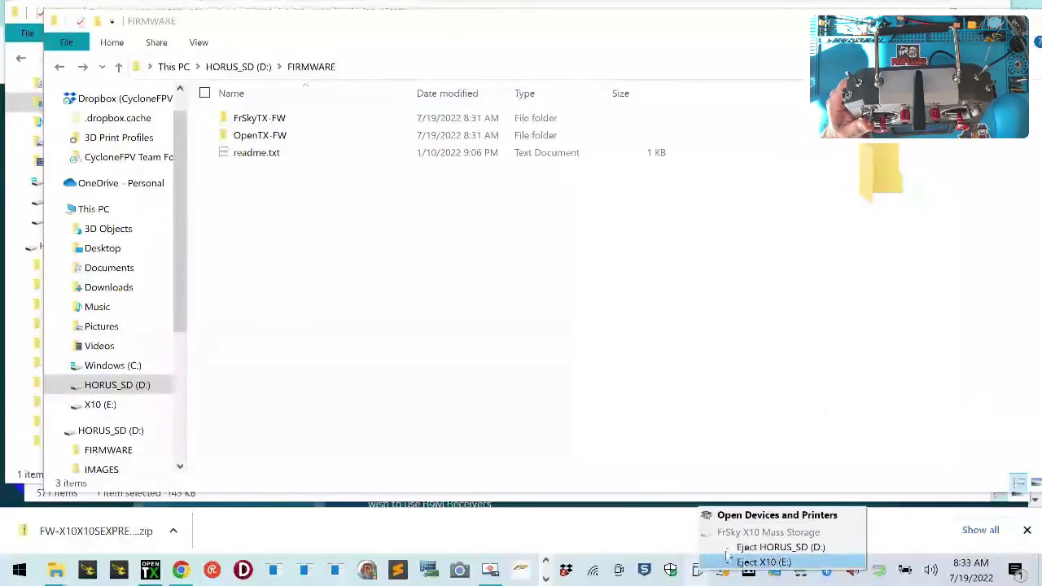
click(737, 558)
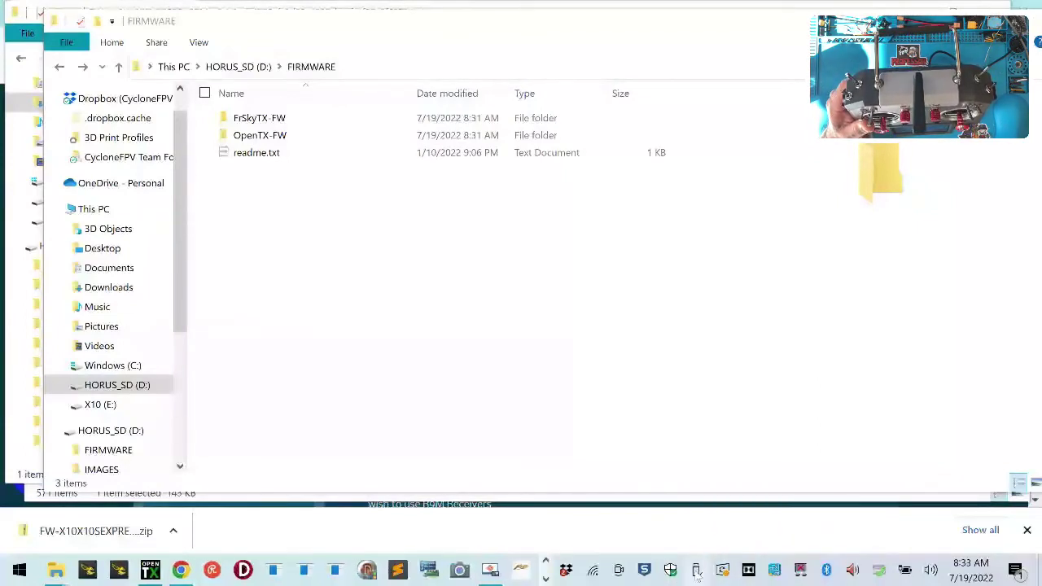
click(697, 574)
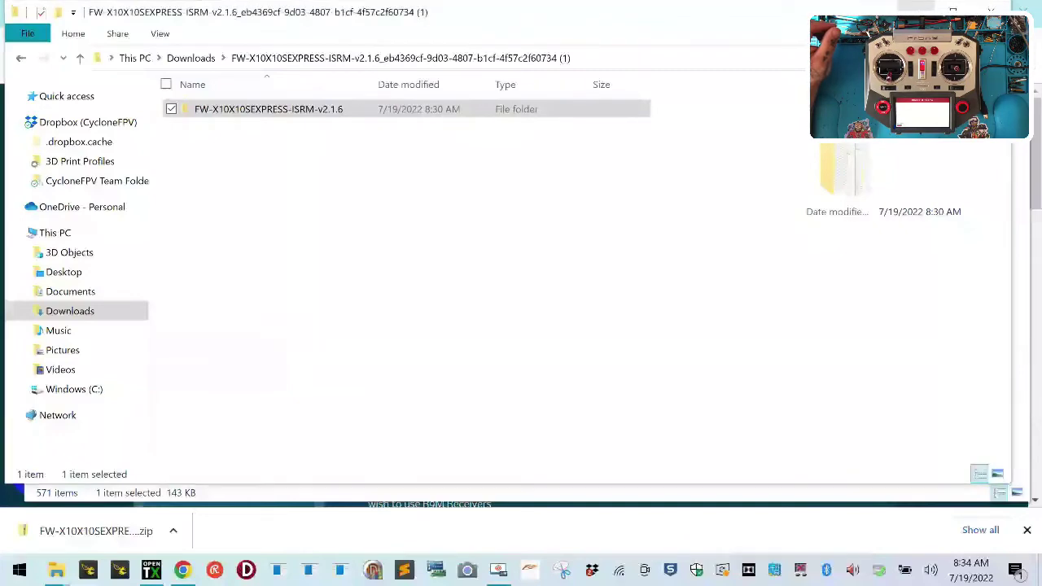
Close the two remaining File Explorer windows and dismiss the browser's bar with the downloaded FW-X10X10SEXPRESS zip.
key(alt+F4)
key(alt+F4)
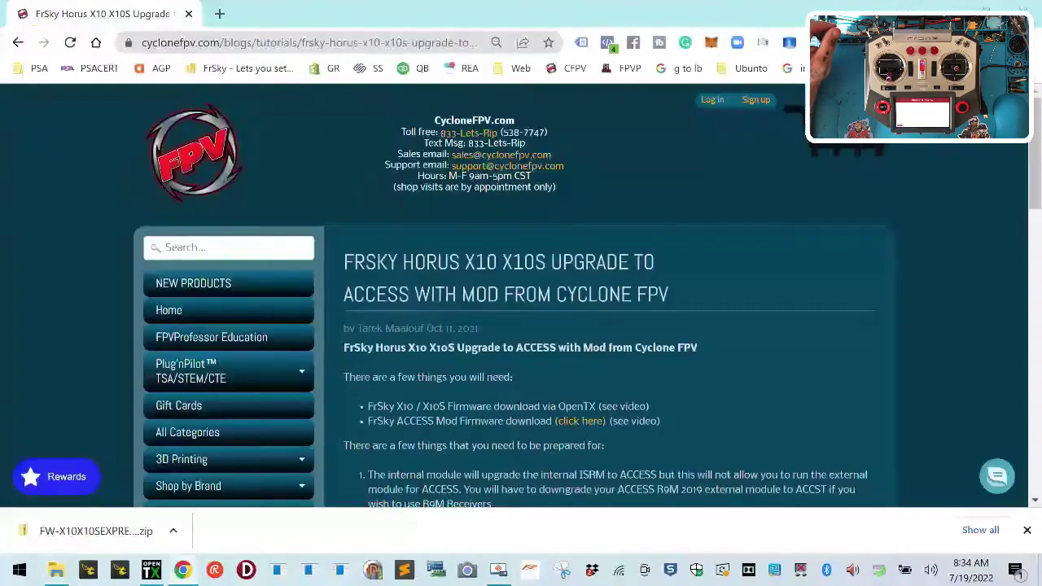
scroll(521, 204, down, 3)
scroll(526, 212, up, 3)
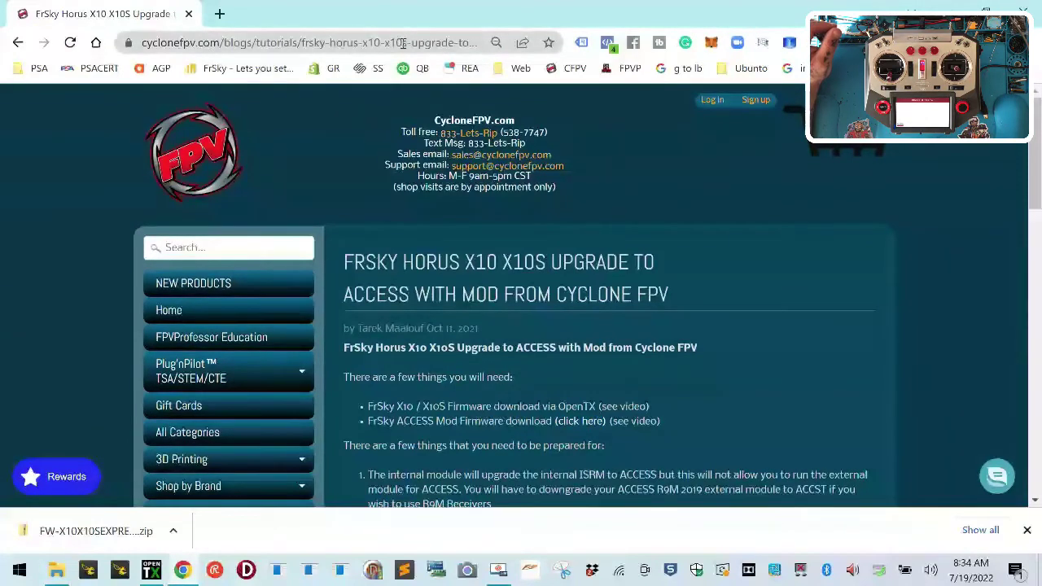
click(1027, 531)
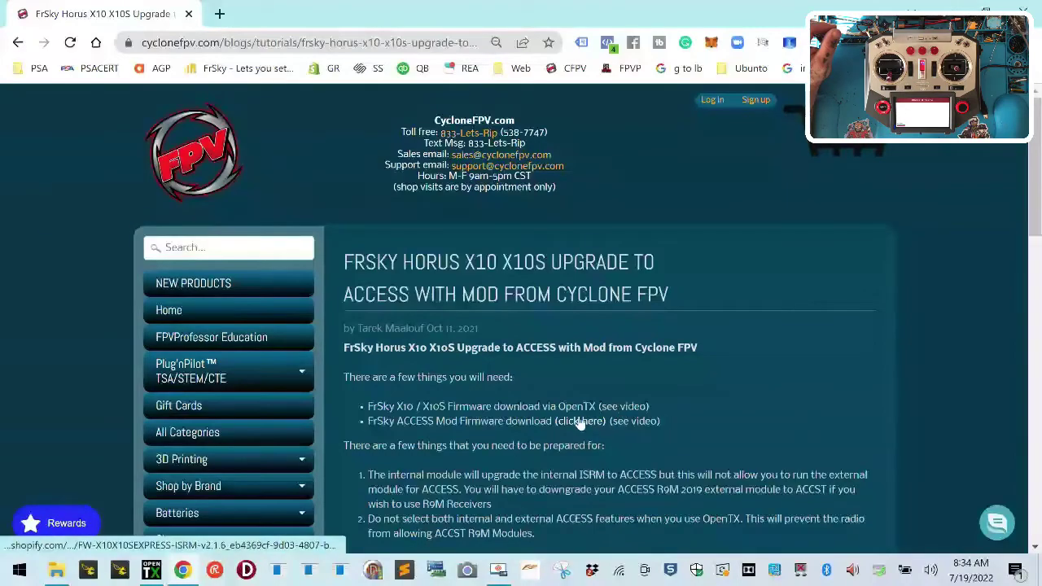
Look through the FrSky Horus X10 X10S ACCESS upgrade tutorial, including its notes and both embedded videos.
scroll(579, 422, down, 2)
scroll(579, 419, down, 6)
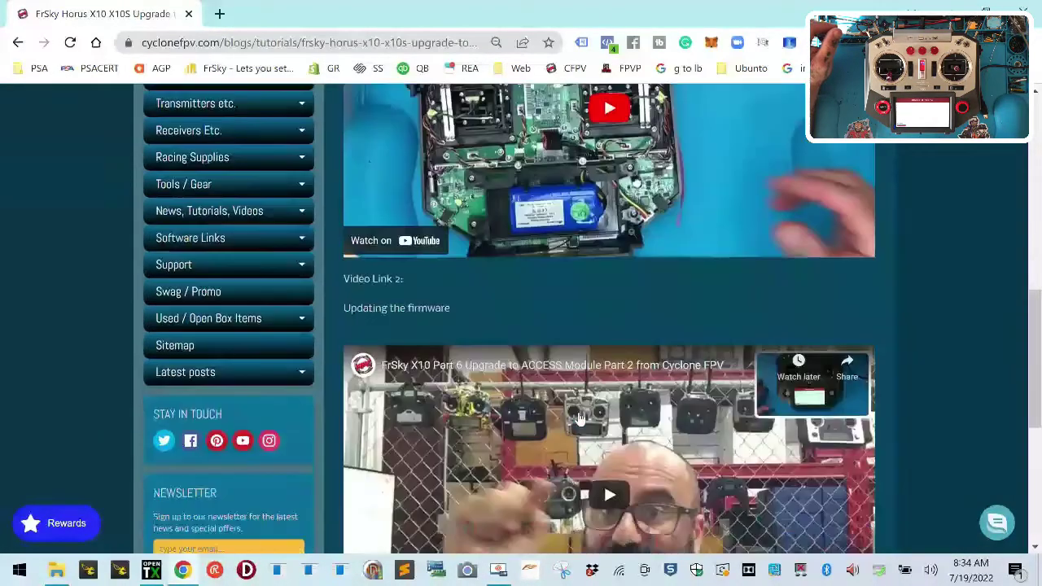
scroll(578, 419, down, 5)
scroll(578, 420, up, 12)
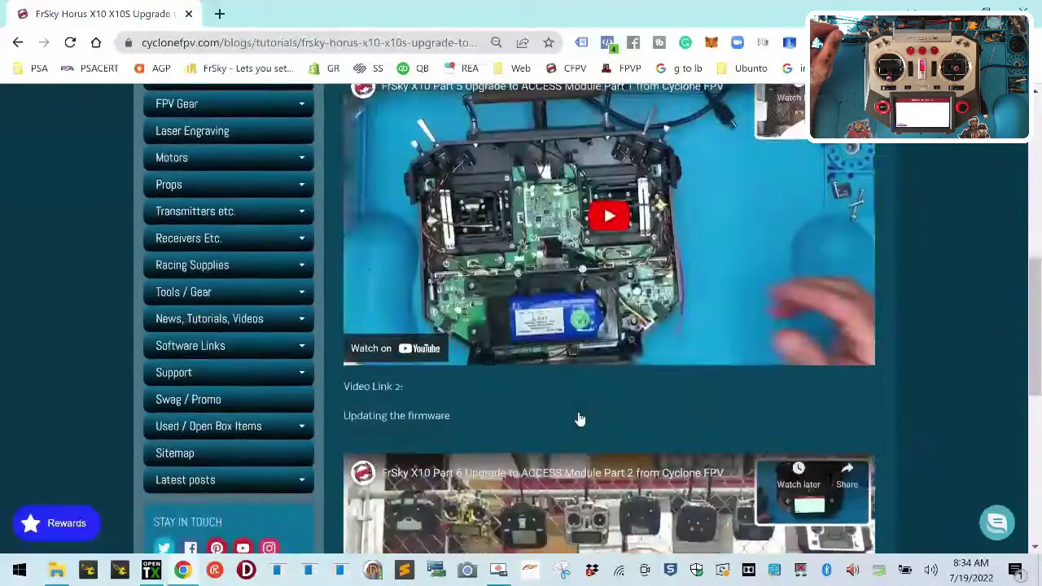